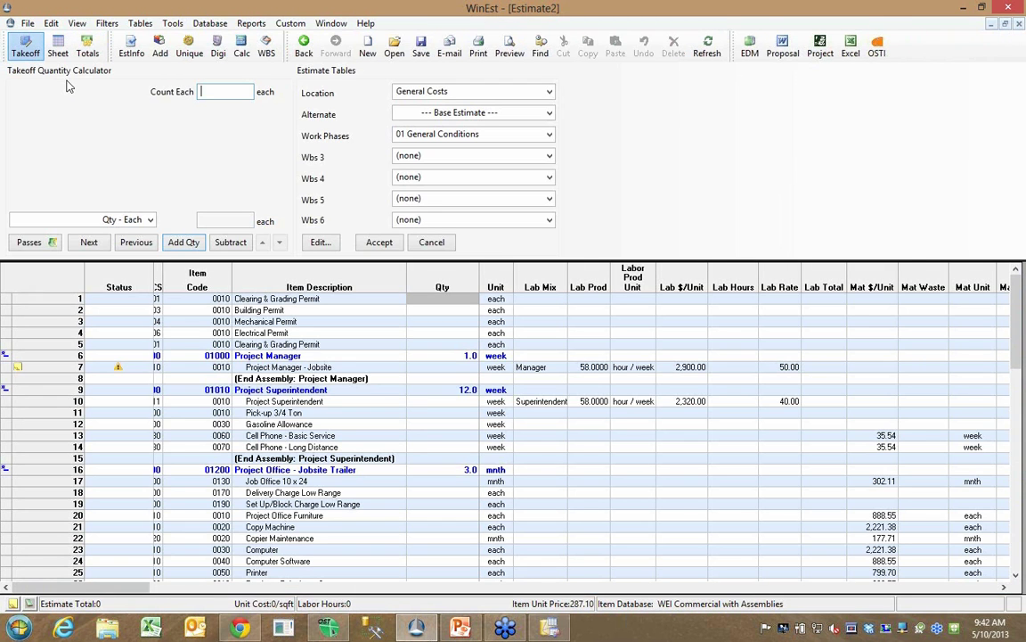
# Build the Slab on Grade - (cad) assembly from Concrete Flatwork with its default variables.
pyautogui.click(159, 47)
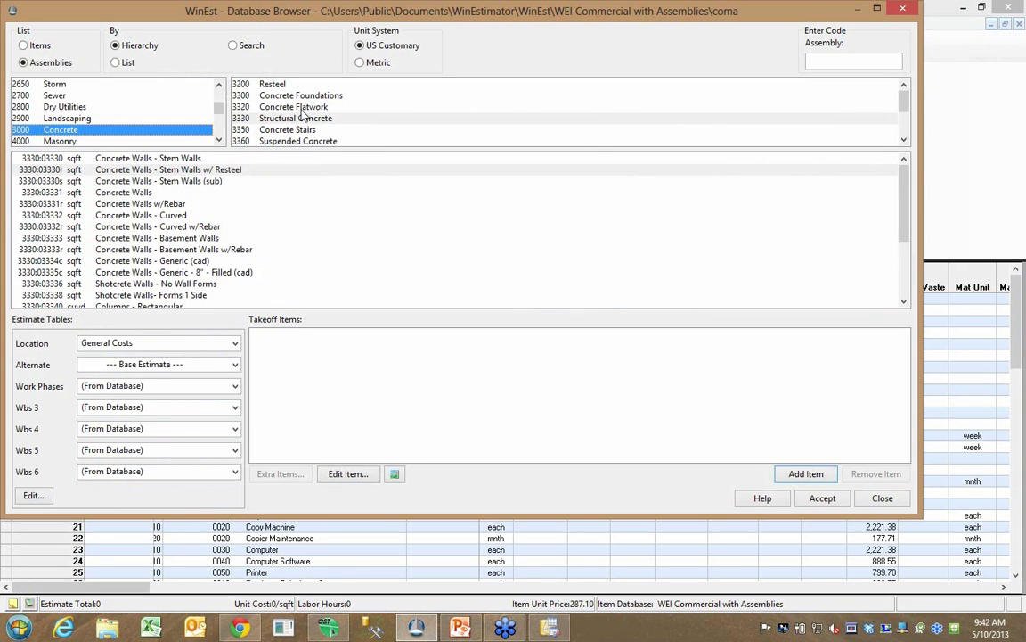
pyautogui.click(302, 107)
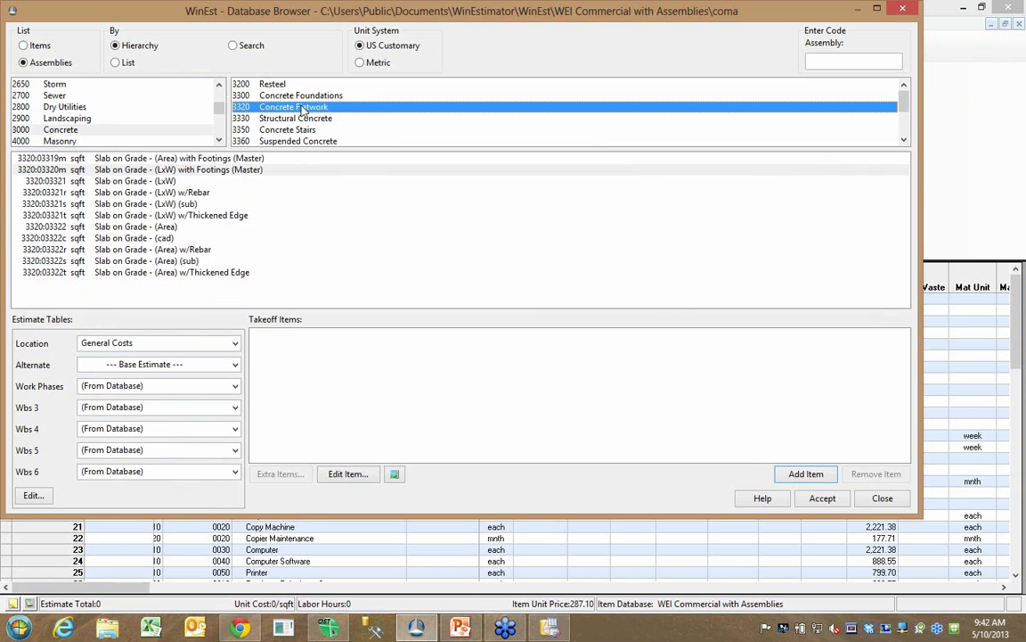
pyautogui.doubleClick(152, 241)
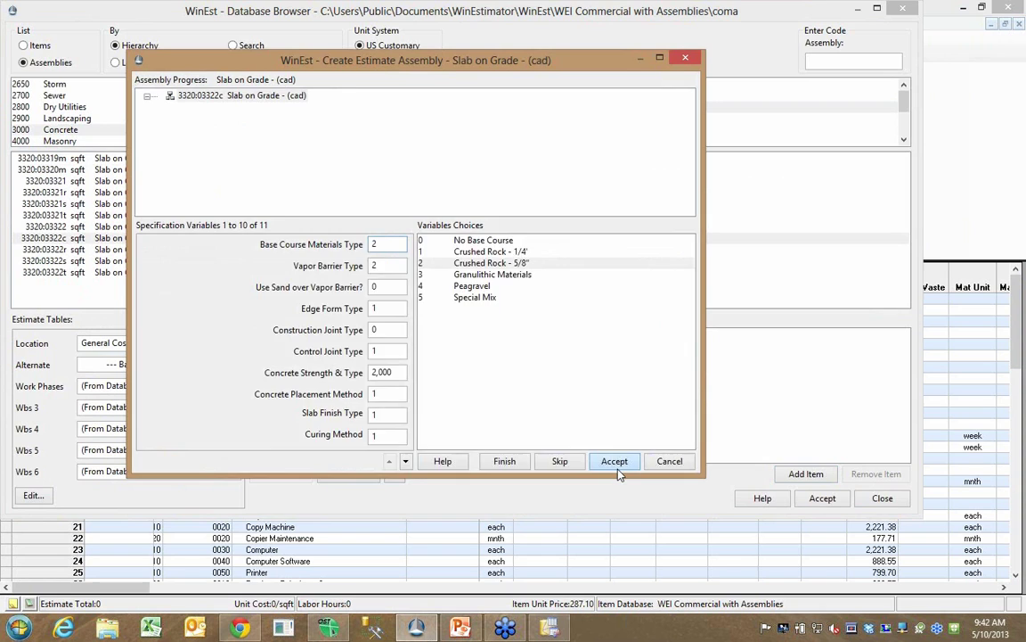
pyautogui.click(614, 465)
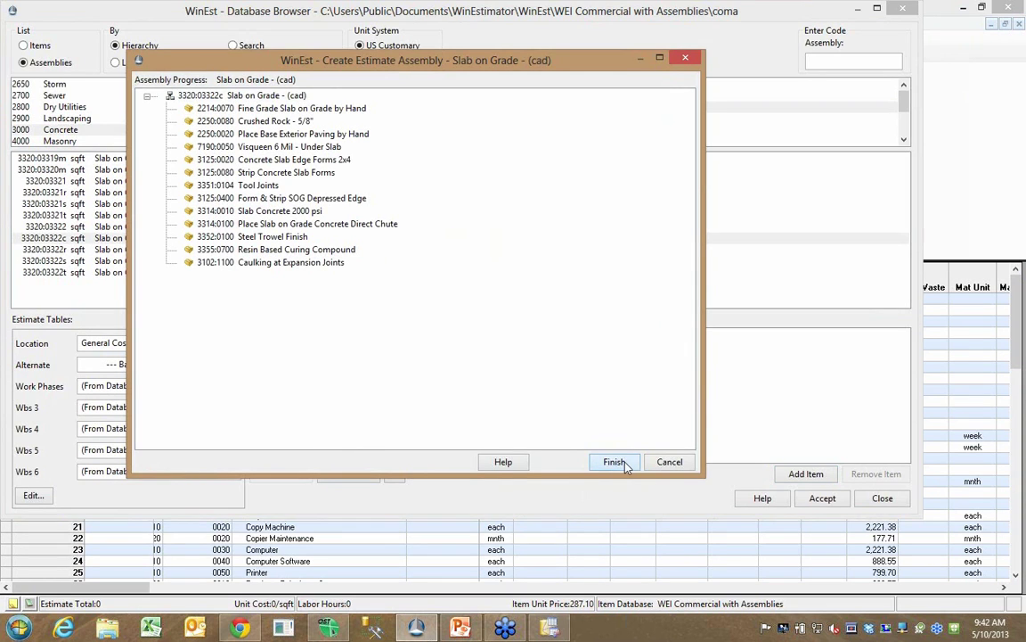
pyautogui.click(614, 461)
# Queue Concrete Walls - Generic (cad) from Structural Concrete and accept both assemblies into the estimate.
pyautogui.click(297, 121)
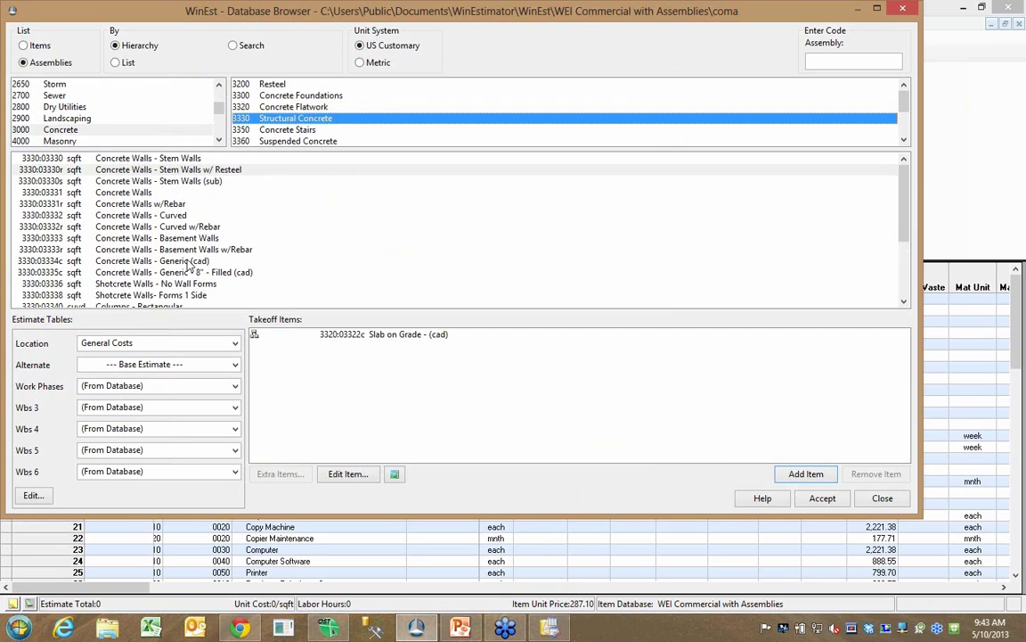
pyautogui.doubleClick(189, 265)
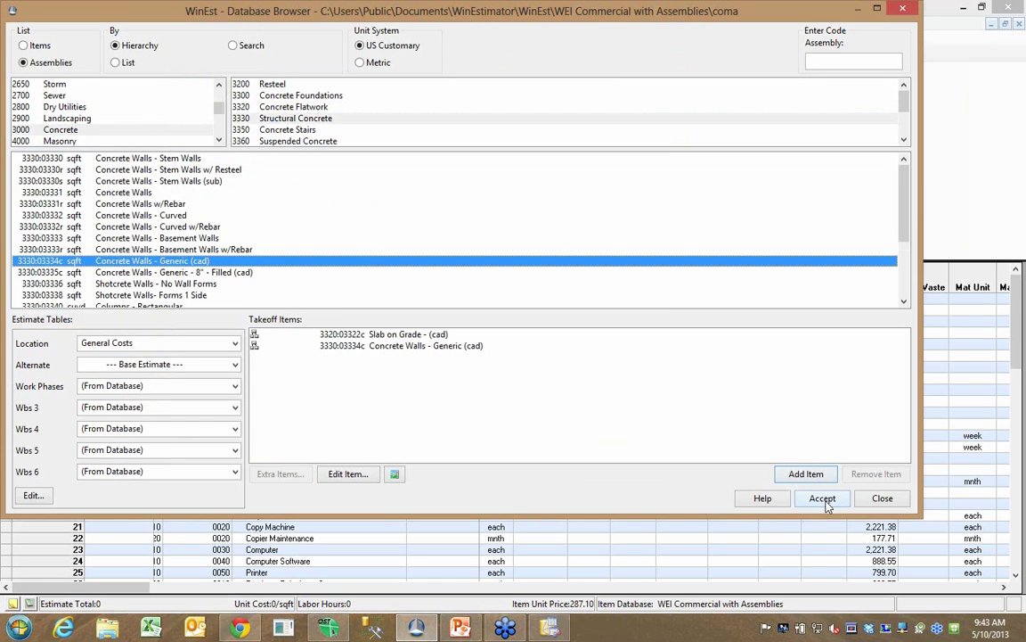
pyautogui.click(823, 499)
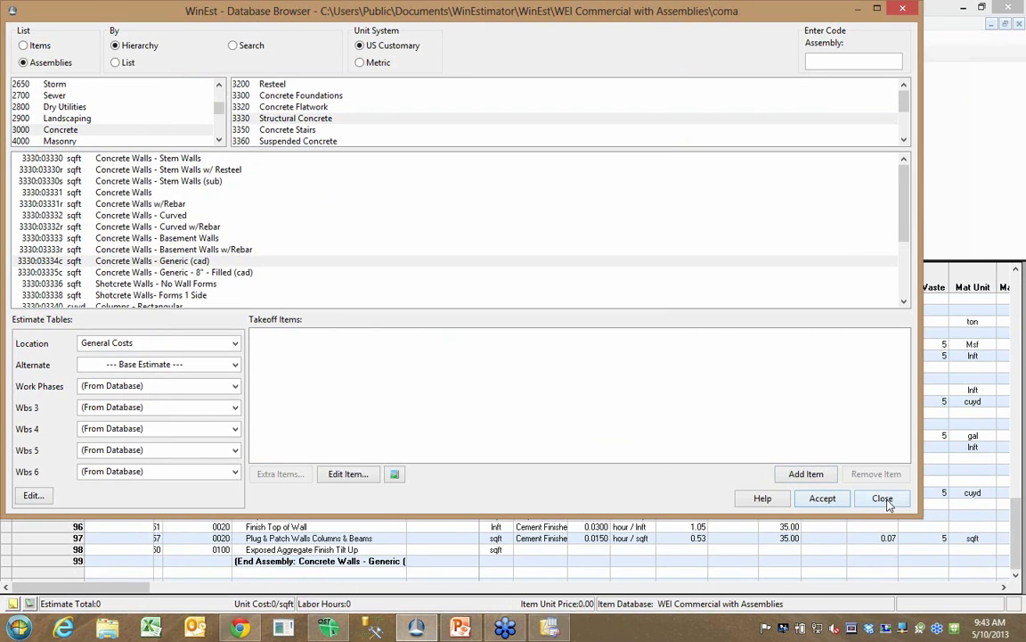
pyautogui.click(884, 500)
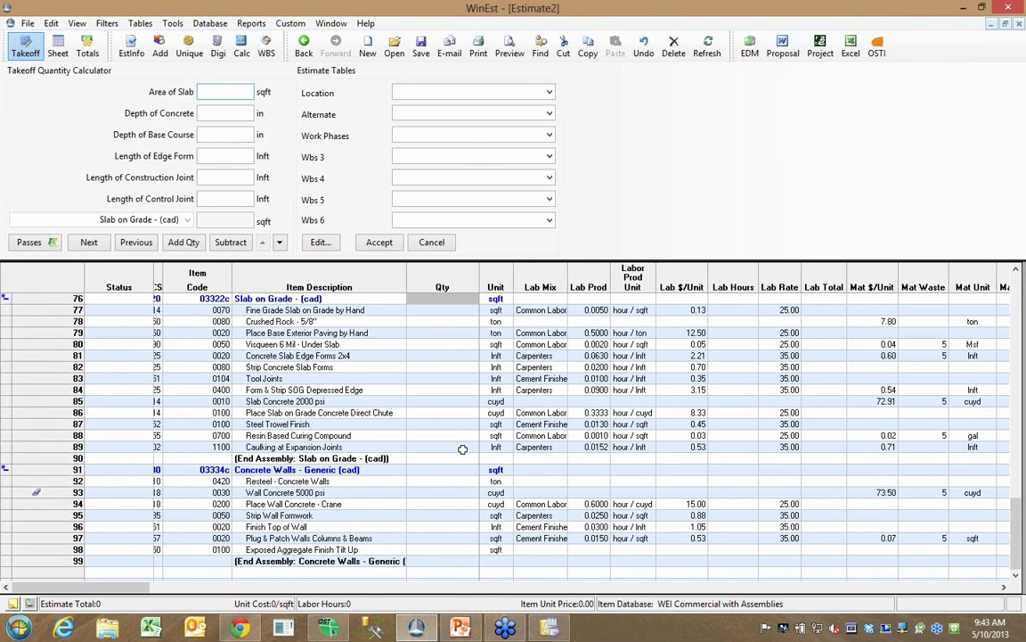
pyautogui.click(462, 628)
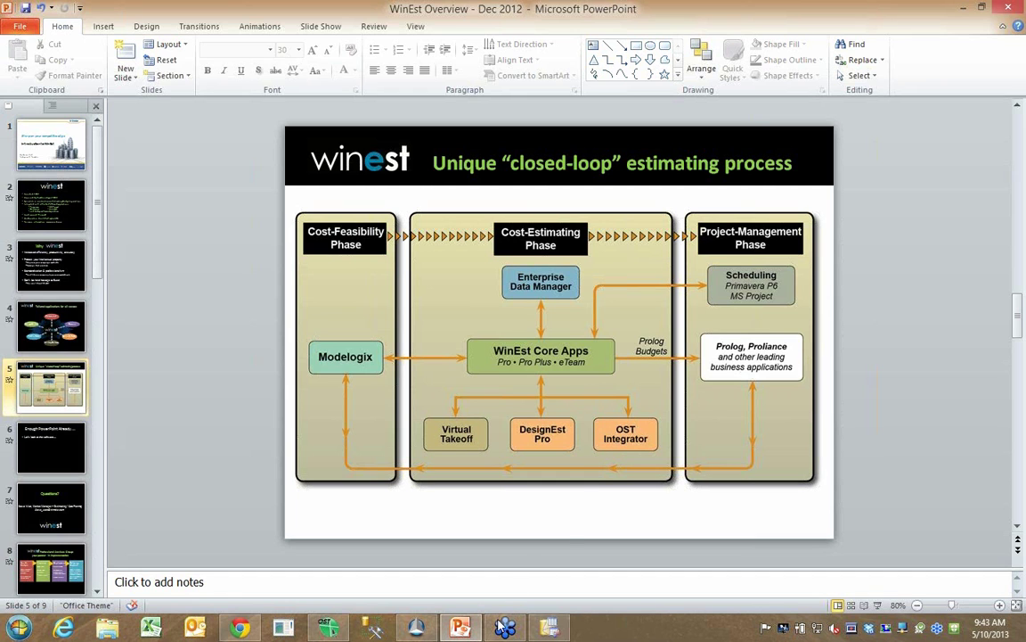
pyautogui.click(425, 628)
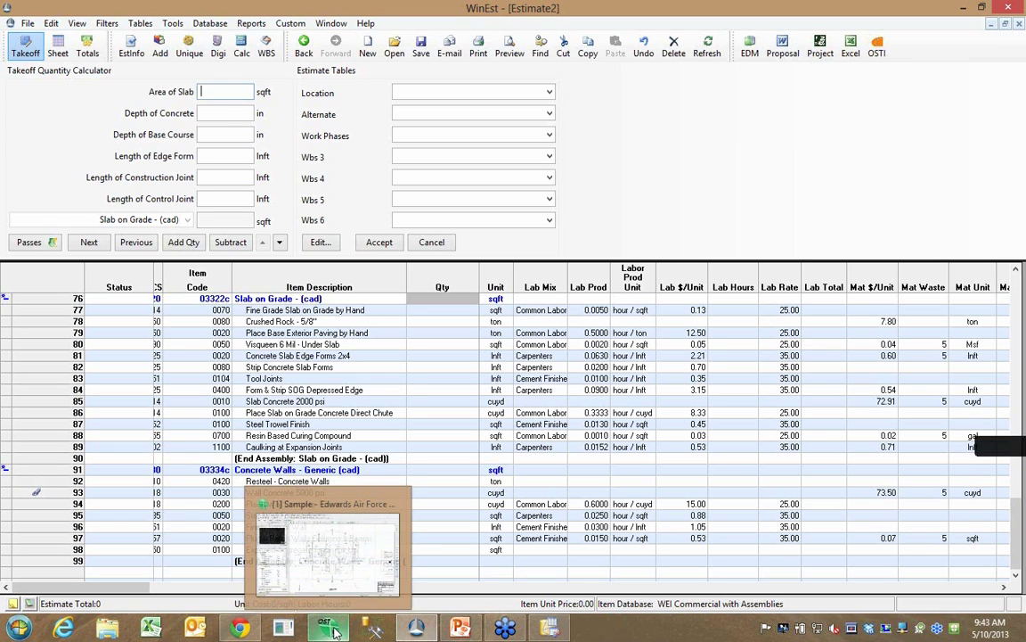
# Outline the 8" SOG slab over the left wing from four corner points, giving 1,267 SF and 31 CY.
pyautogui.click(335, 629)
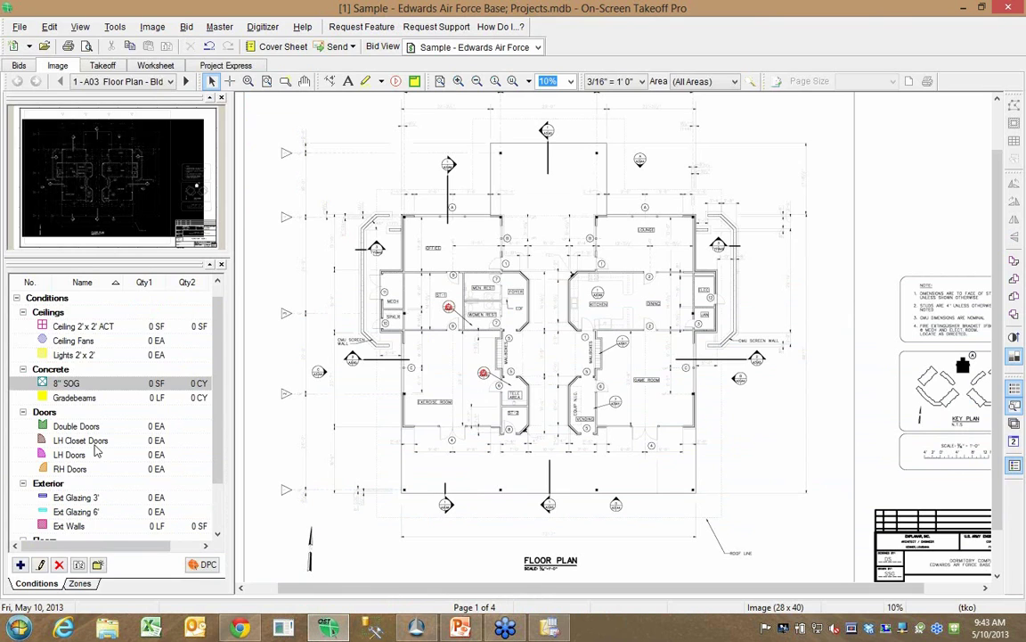
pyautogui.click(124, 388)
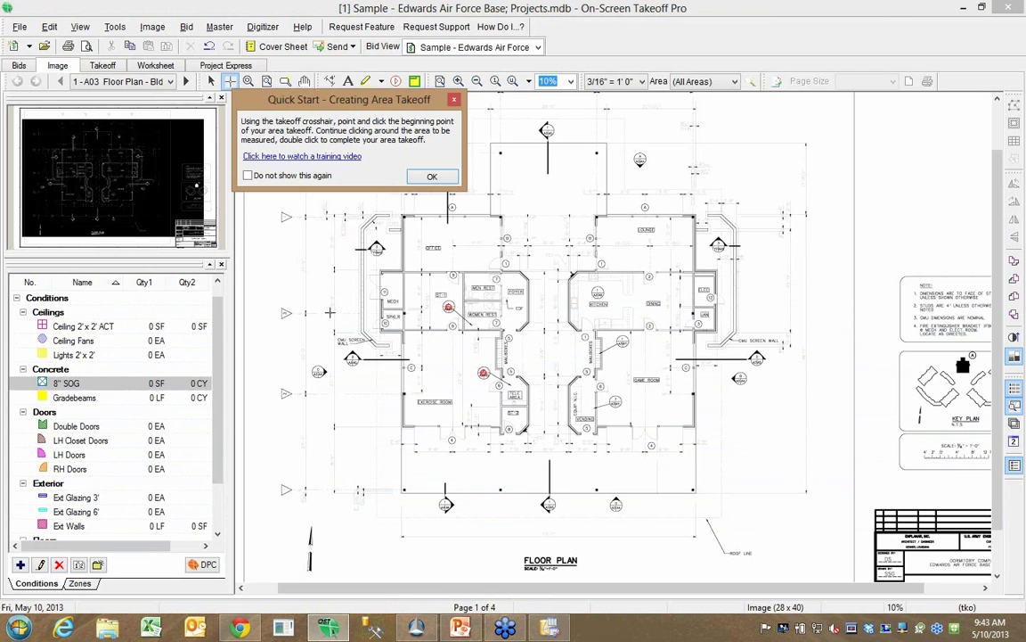
pyautogui.click(431, 178)
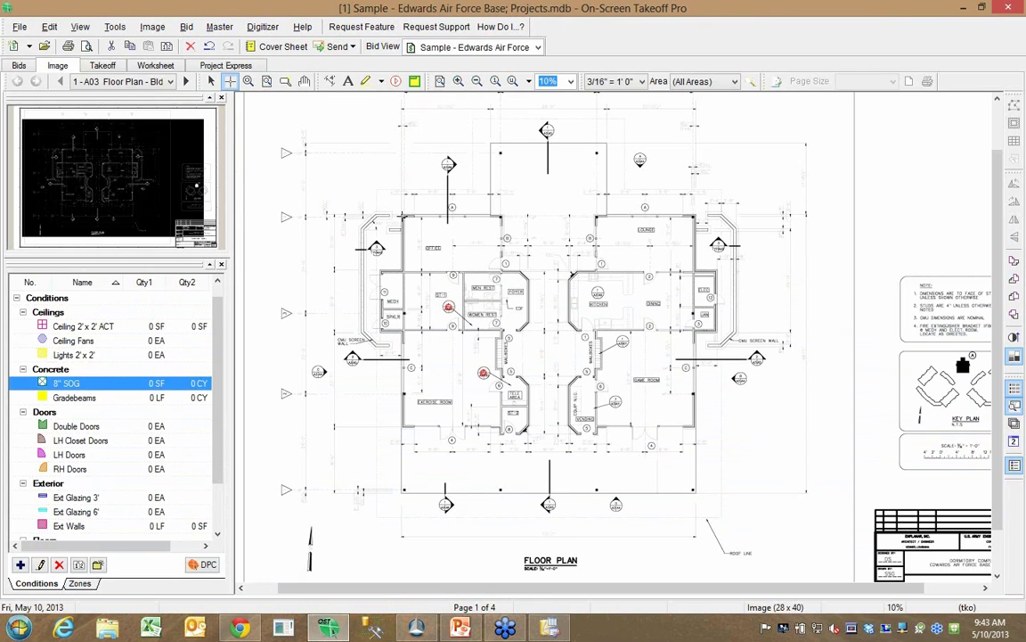
pyautogui.click(404, 215)
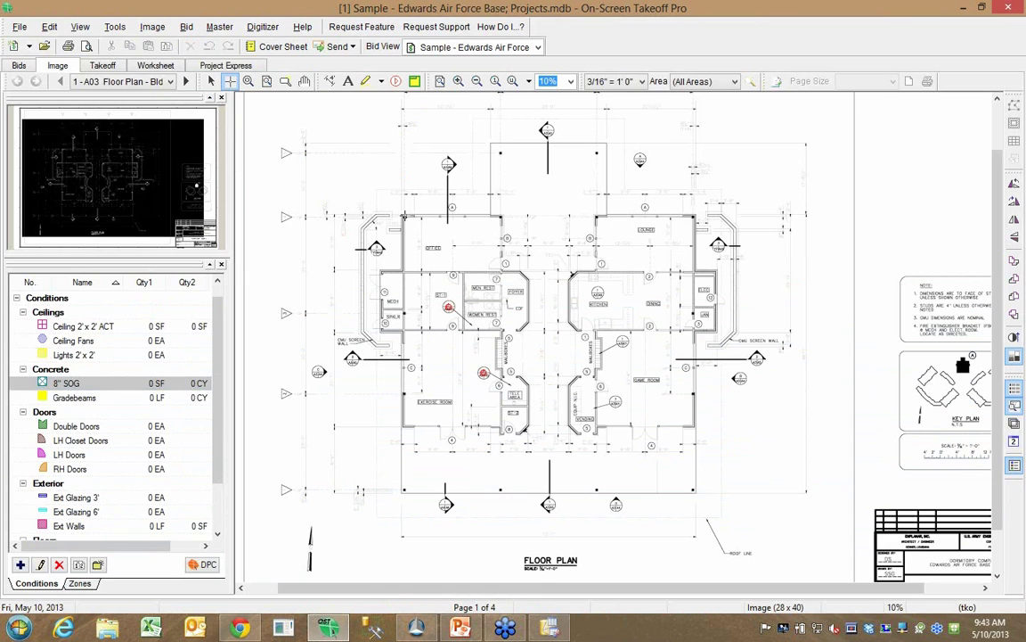
pyautogui.click(499, 216)
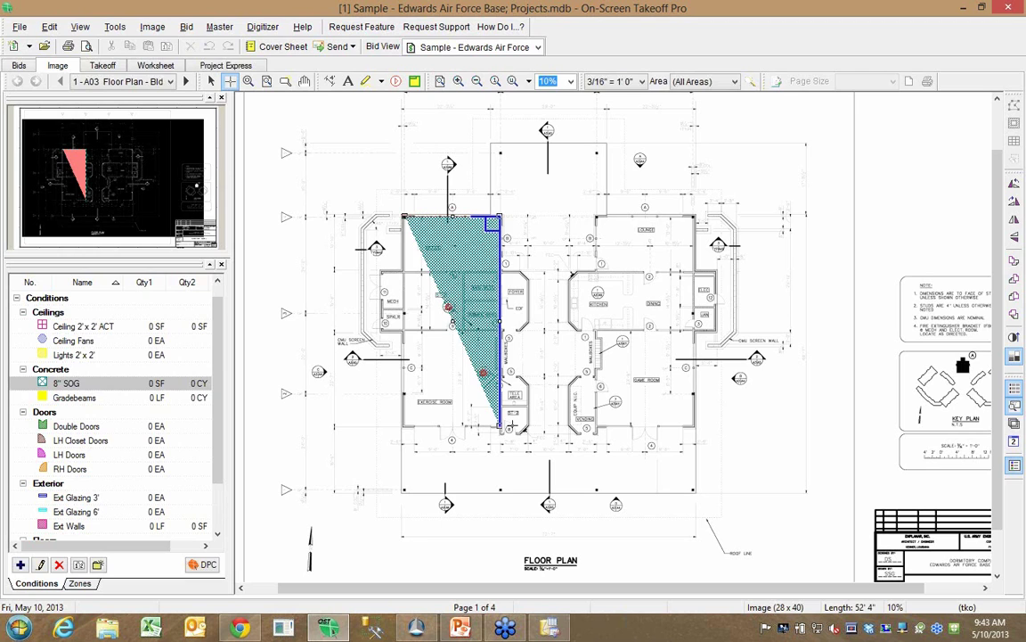
pyautogui.click(499, 426)
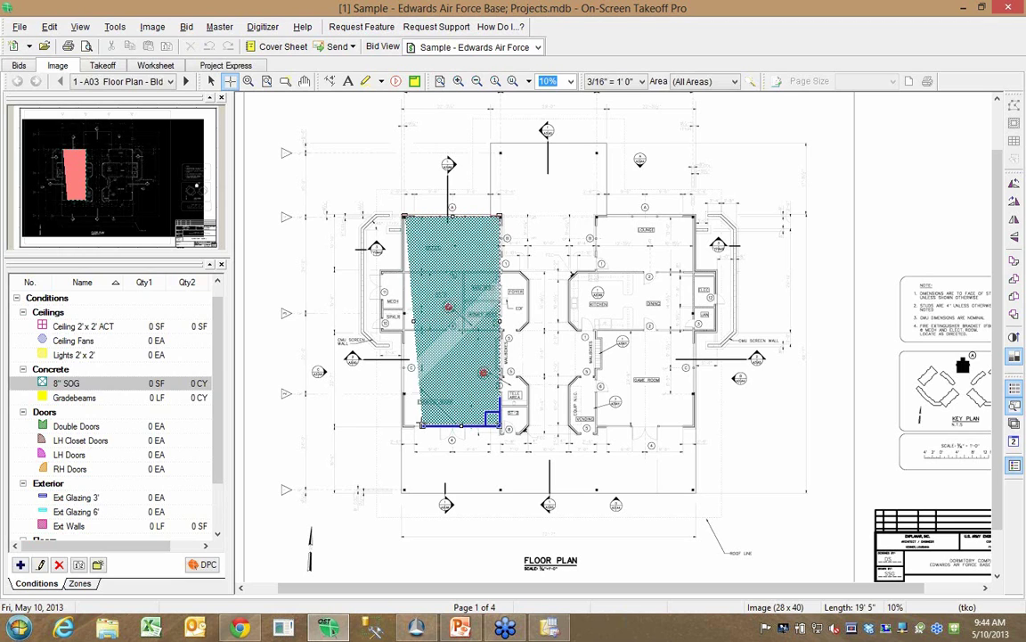
pyautogui.doubleClick(403, 426)
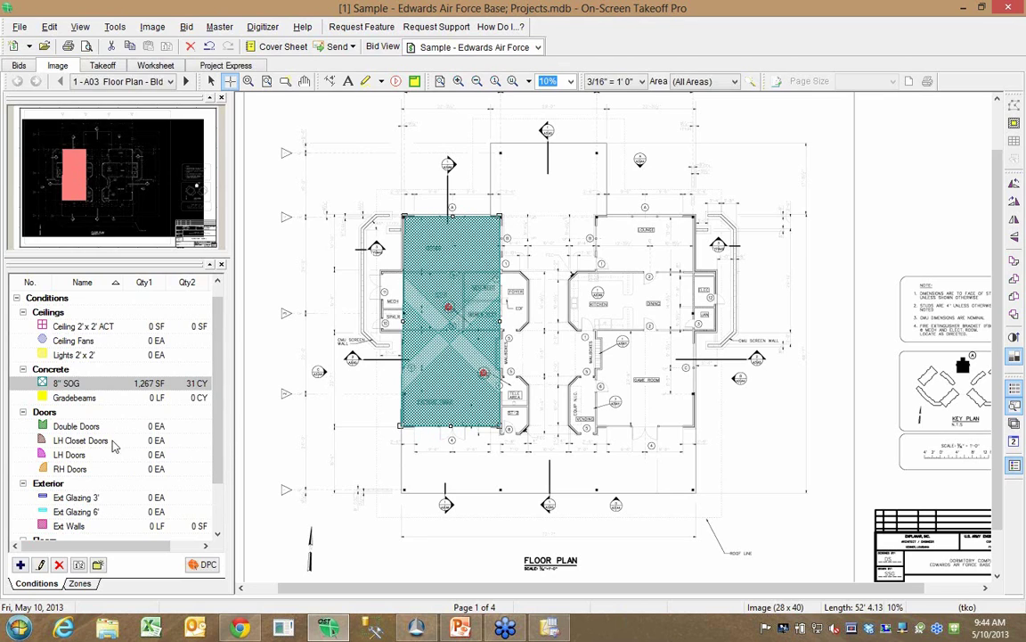
# Trace Ext Walls along the slab's top and right edges (75 LF, 973 SF), then return to WinEst.
pyautogui.click(94, 528)
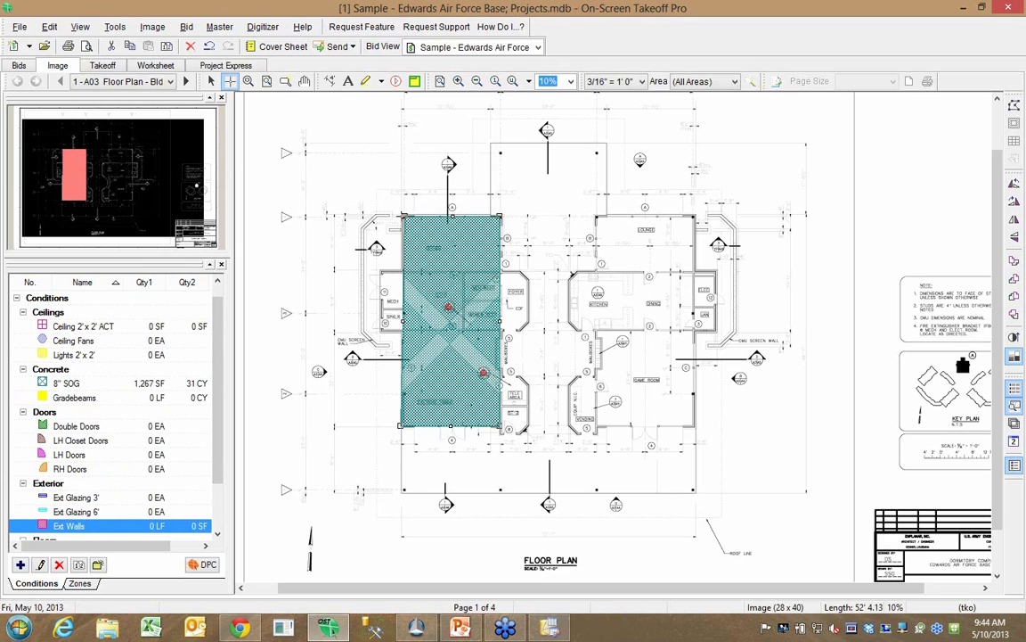
pyautogui.click(401, 215)
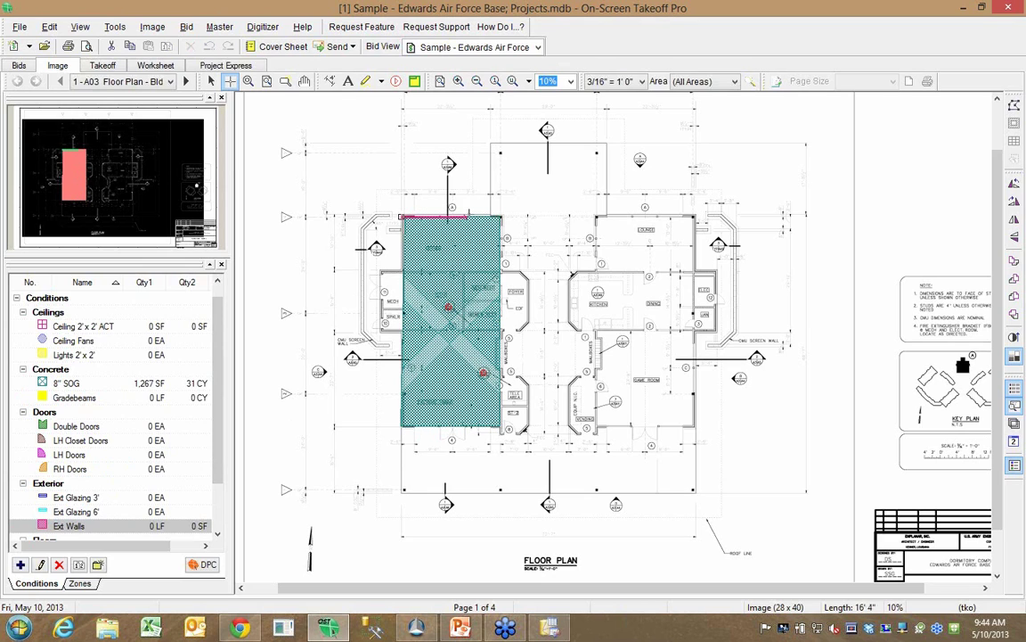
pyautogui.doubleClick(501, 216)
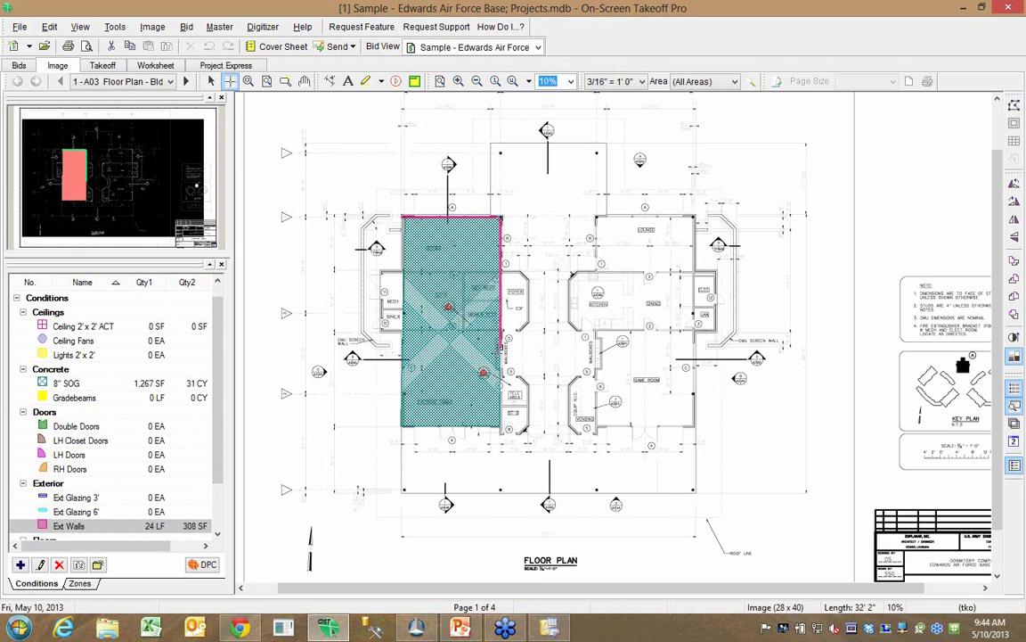
pyautogui.doubleClick(501, 425)
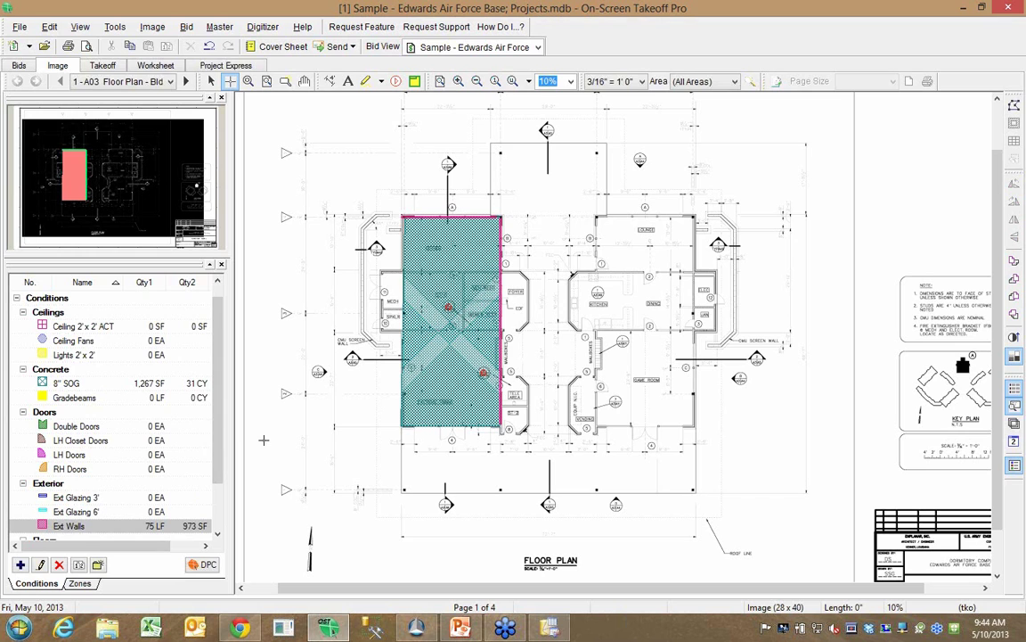
pyautogui.click(428, 632)
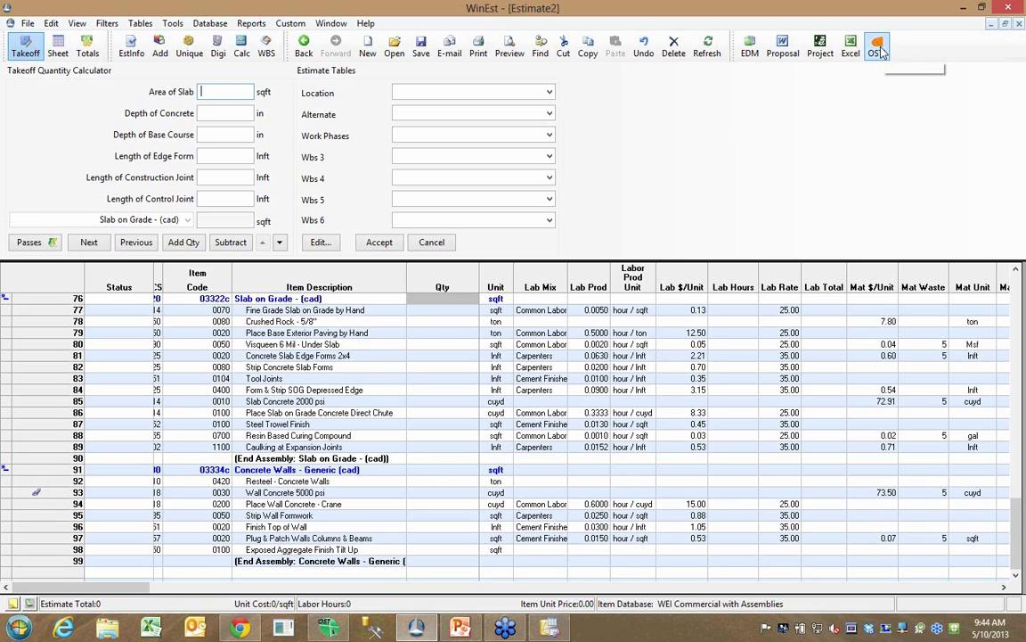
# Open the OST Integrator, enlarge its panes, and sort the estimate grid with assemblies first.
pyautogui.click(879, 52)
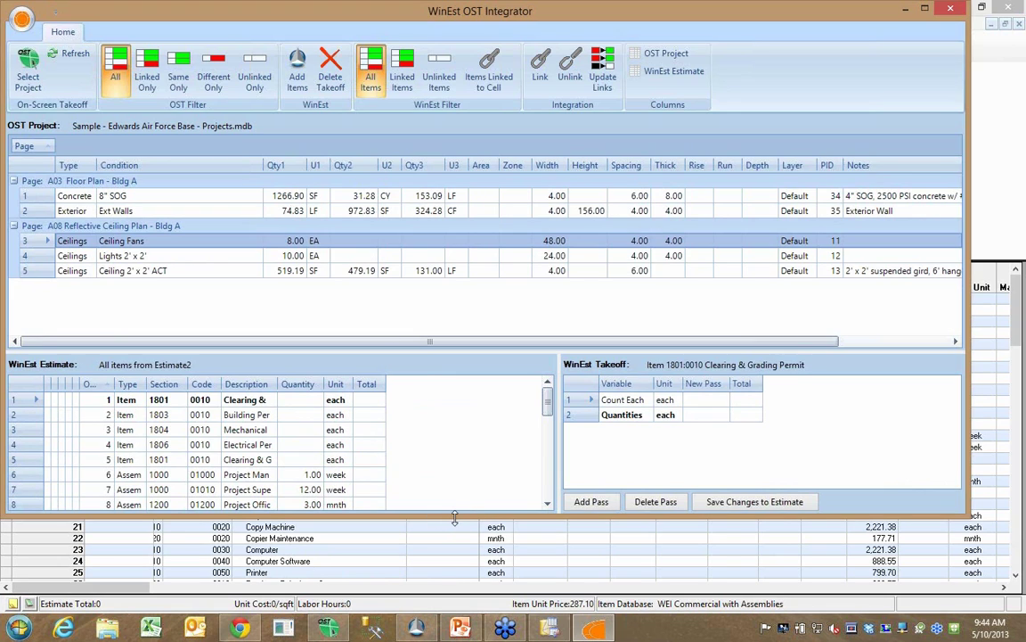
pyautogui.moveTo(454, 518); pyautogui.dragTo(454, 556)
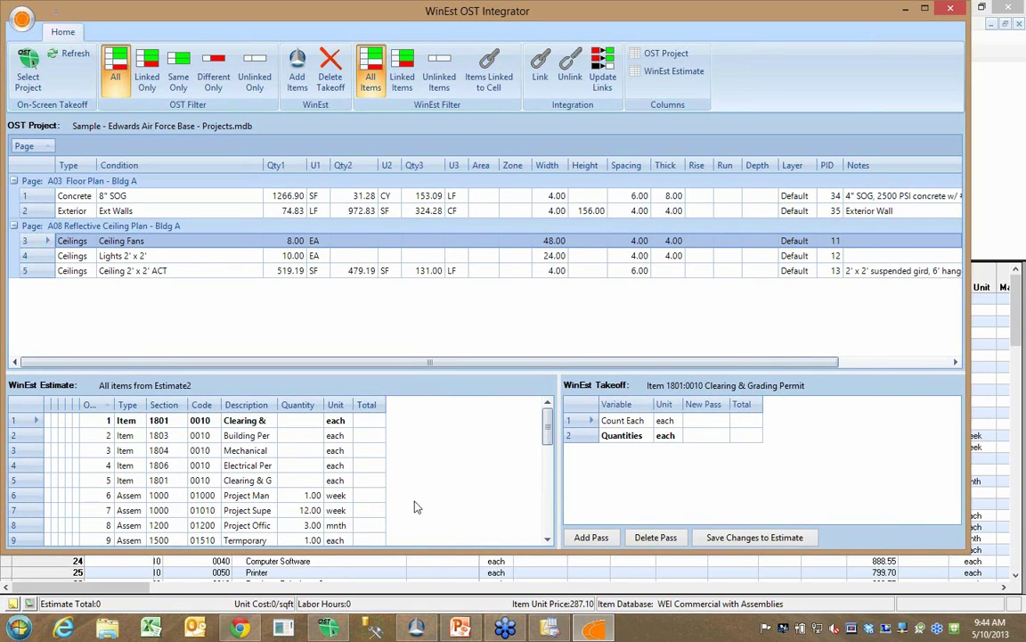
pyautogui.moveTo(548, 426); pyautogui.dragTo(547, 455)
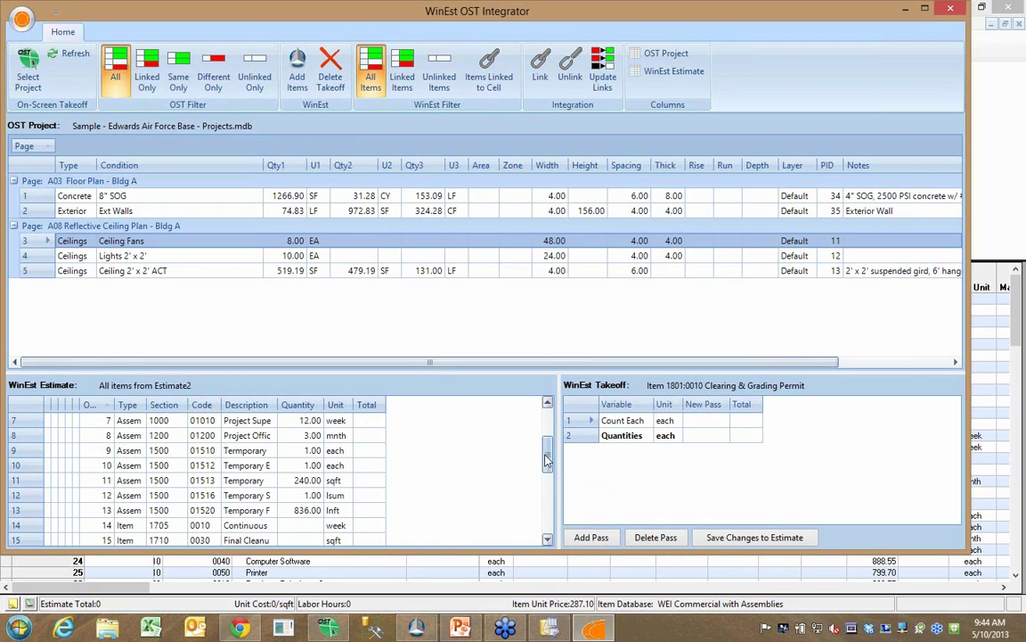
pyautogui.moveTo(550, 460)
pyautogui.mouseDown()
pyautogui.moveTo(550, 436)
pyautogui.moveTo(551, 519)
pyautogui.moveTo(550, 464)
pyautogui.mouseUp()
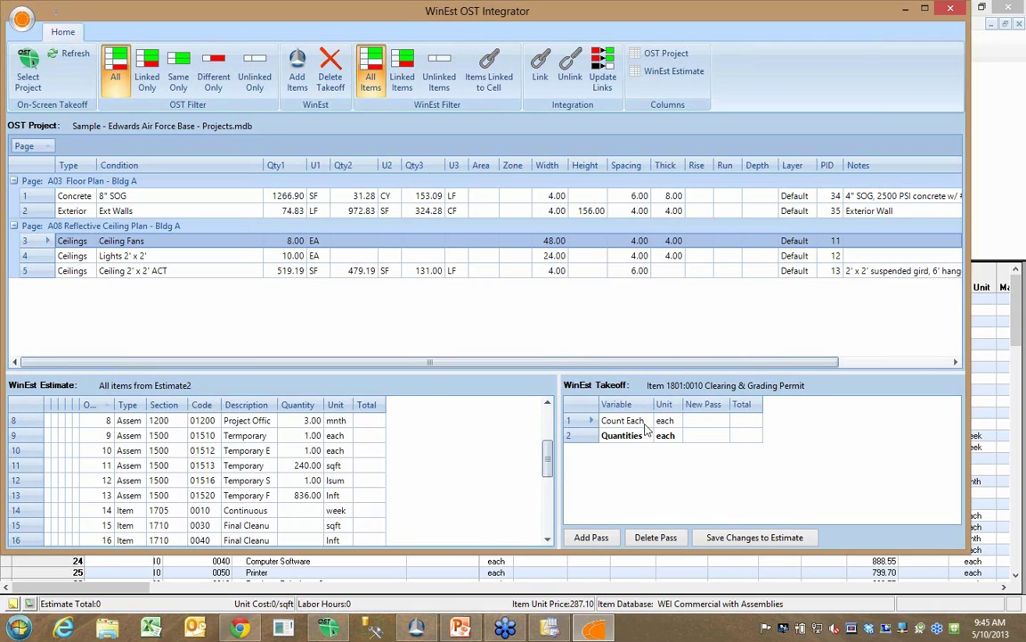
pyautogui.click(138, 409)
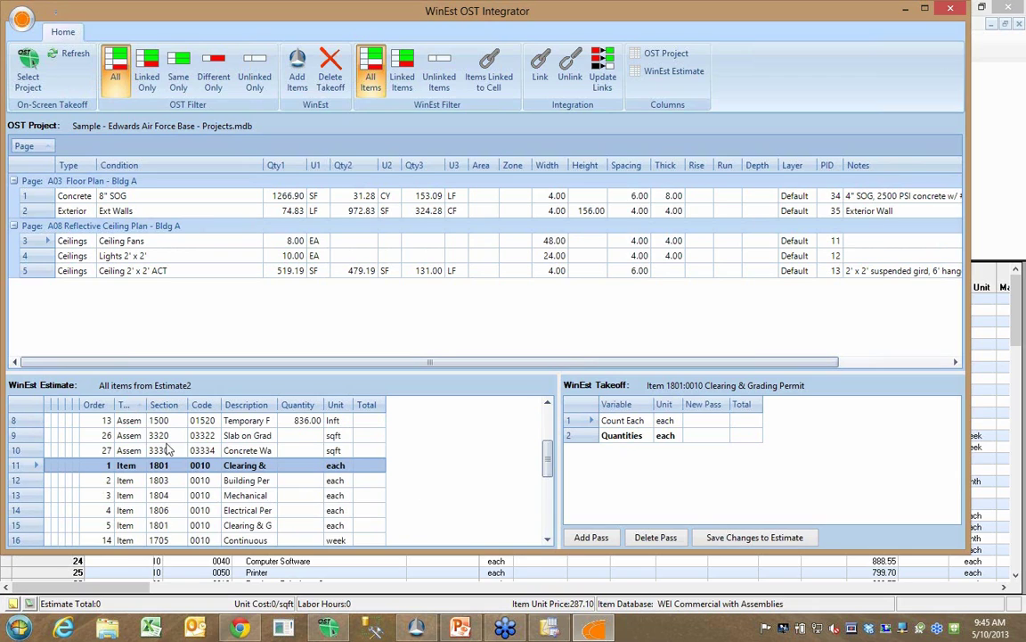
# Link Slab on Grade's slab area to 1266.90 and concrete depth to 8.00 from the 8" SOG takeoff.
pyautogui.click(313, 438)
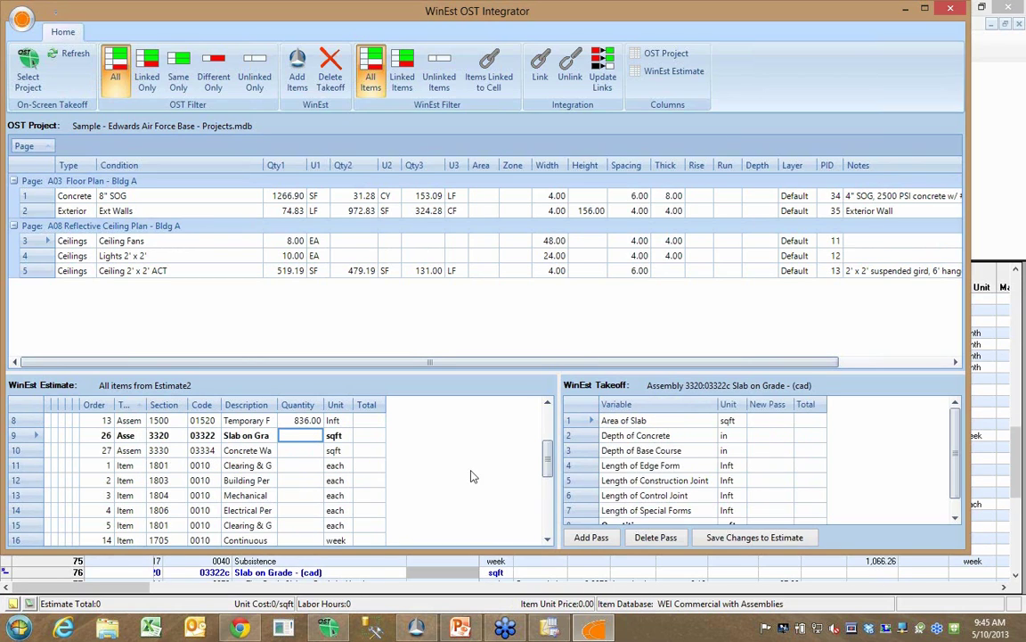
pyautogui.click(767, 423)
pyautogui.click(278, 196)
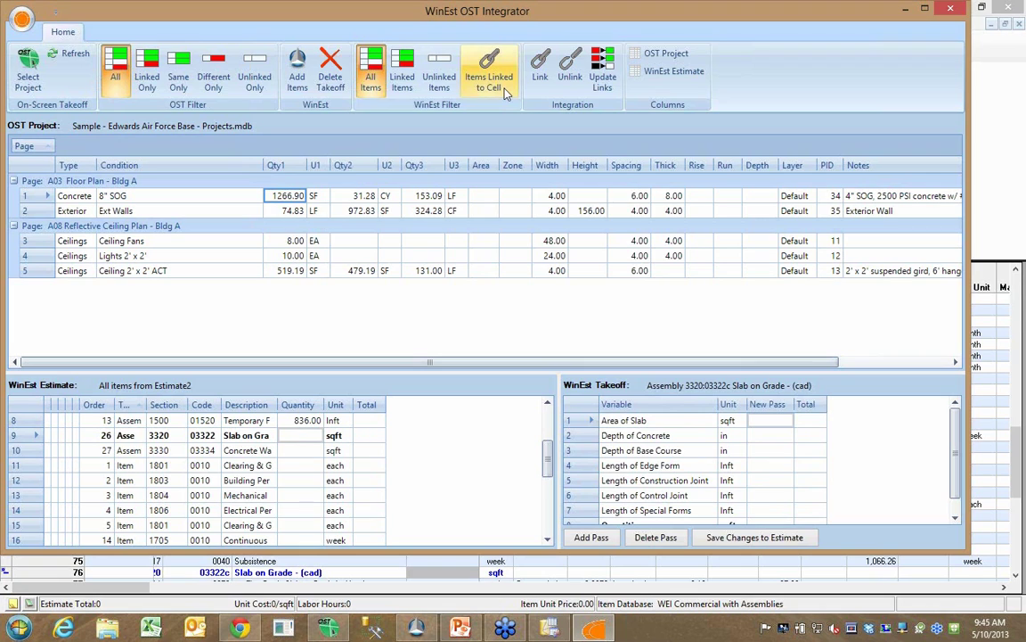
pyautogui.click(540, 72)
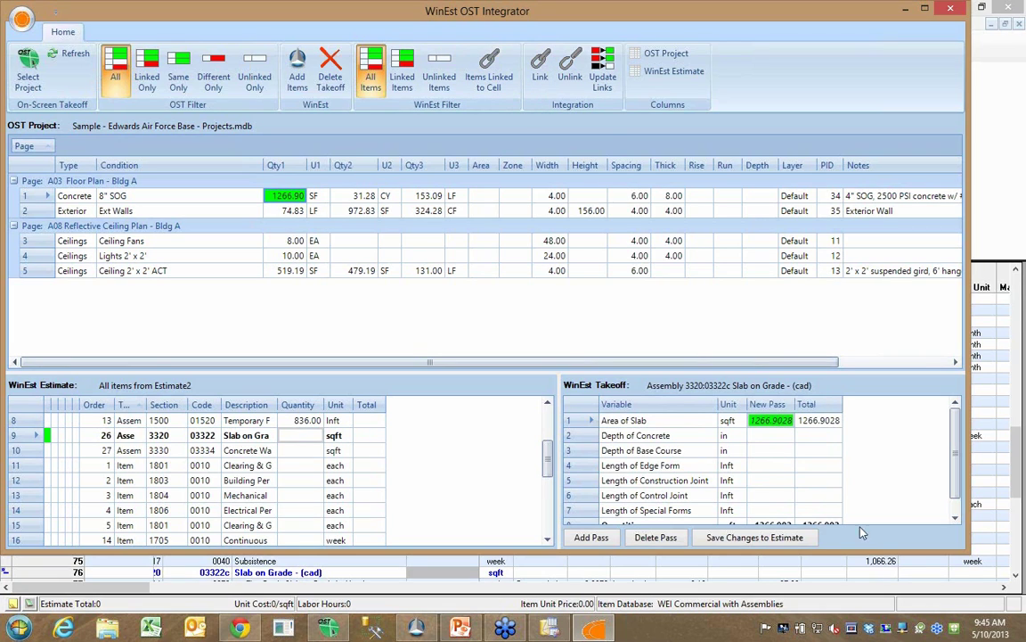
pyautogui.click(771, 435)
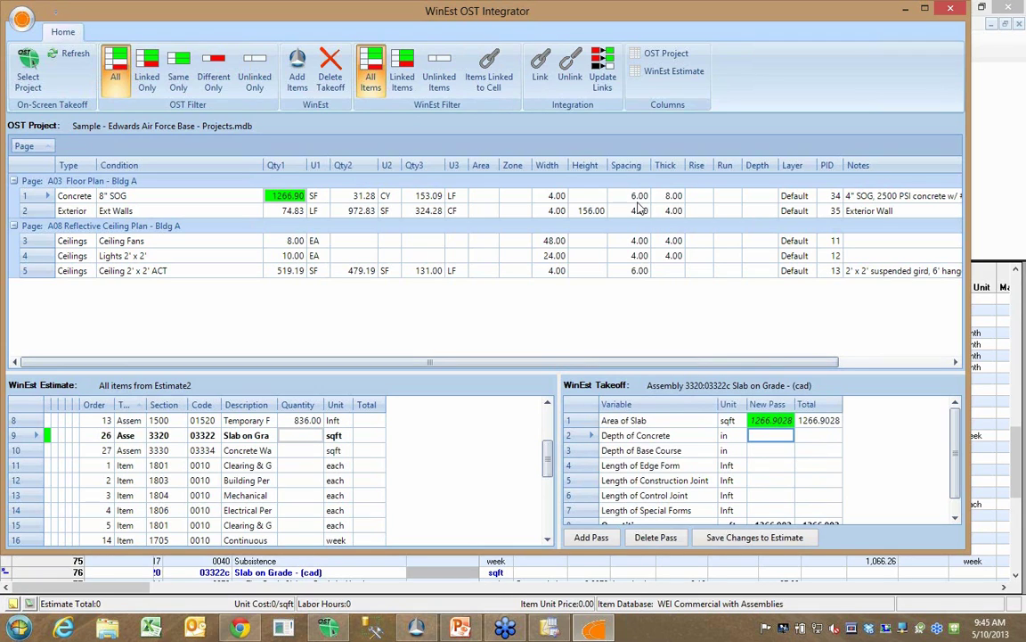
pyautogui.click(674, 196)
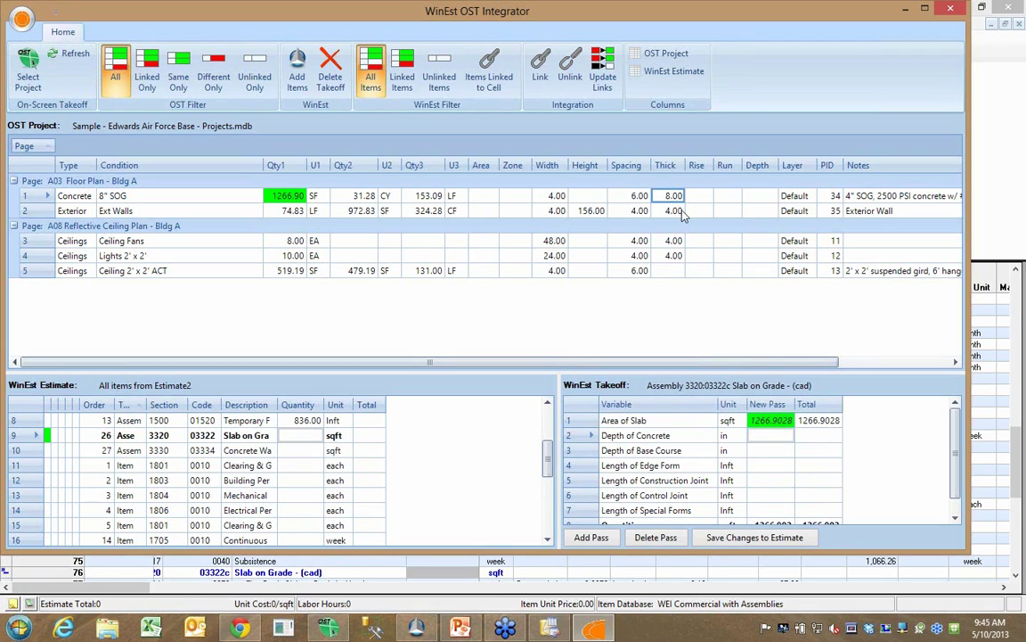
pyautogui.doubleClick(676, 196)
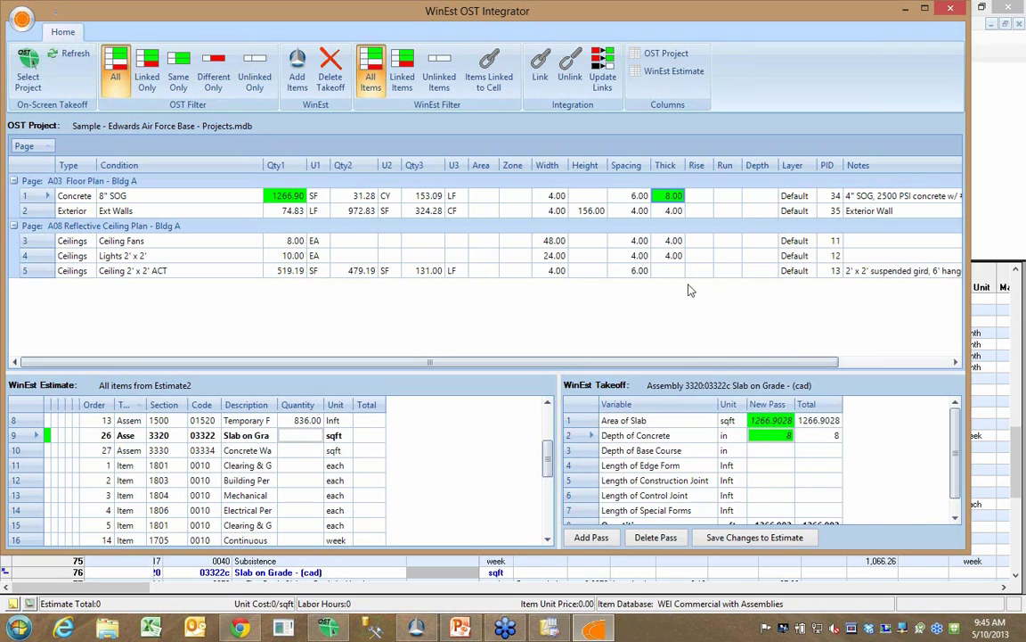
# Set base course depth to 4, link 153.09 perimeter to edge form and joint lengths, and save.
pyautogui.click(772, 450)
pyautogui.write('4')
pyautogui.press('Return')
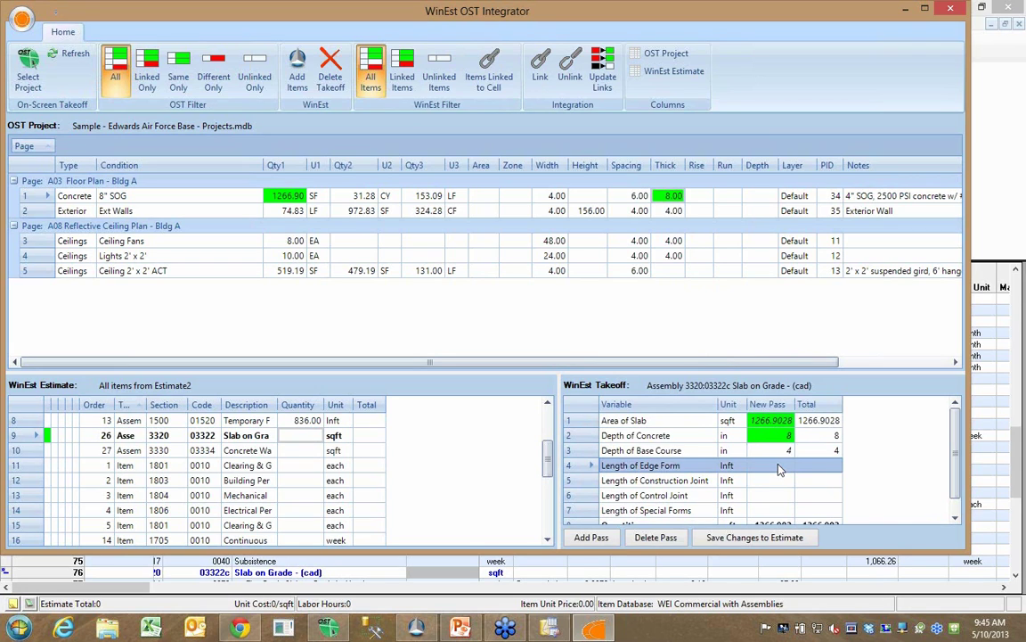
pyautogui.click(780, 470)
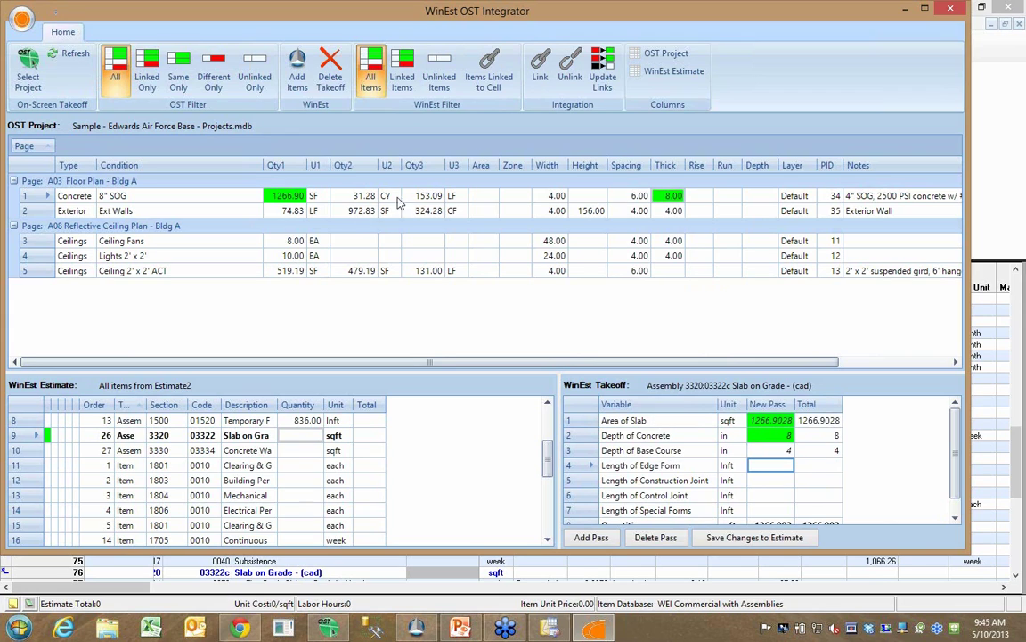
pyautogui.click(425, 198)
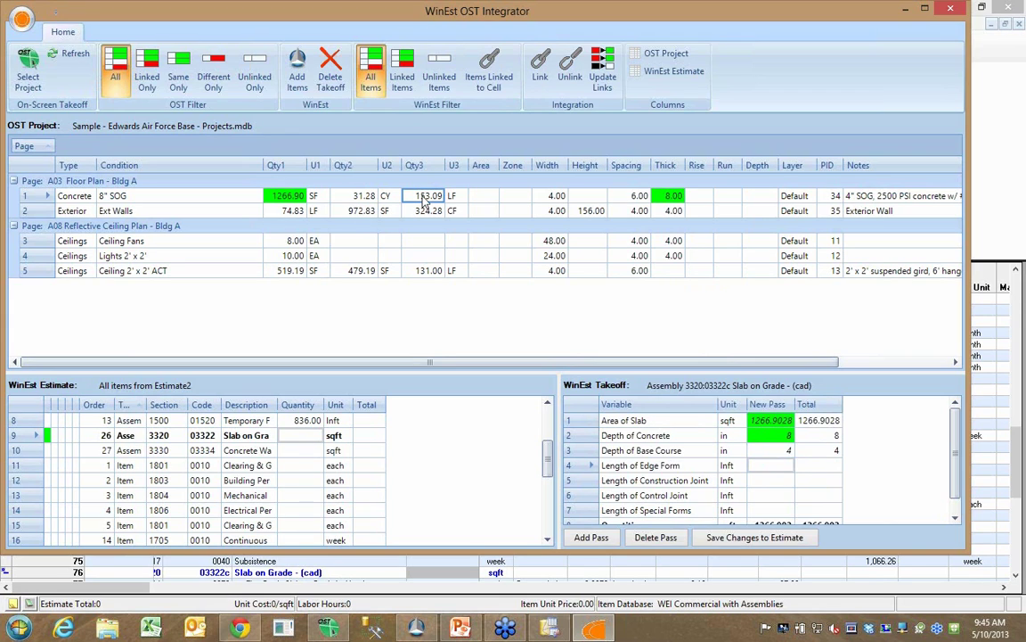
pyautogui.doubleClick(425, 198)
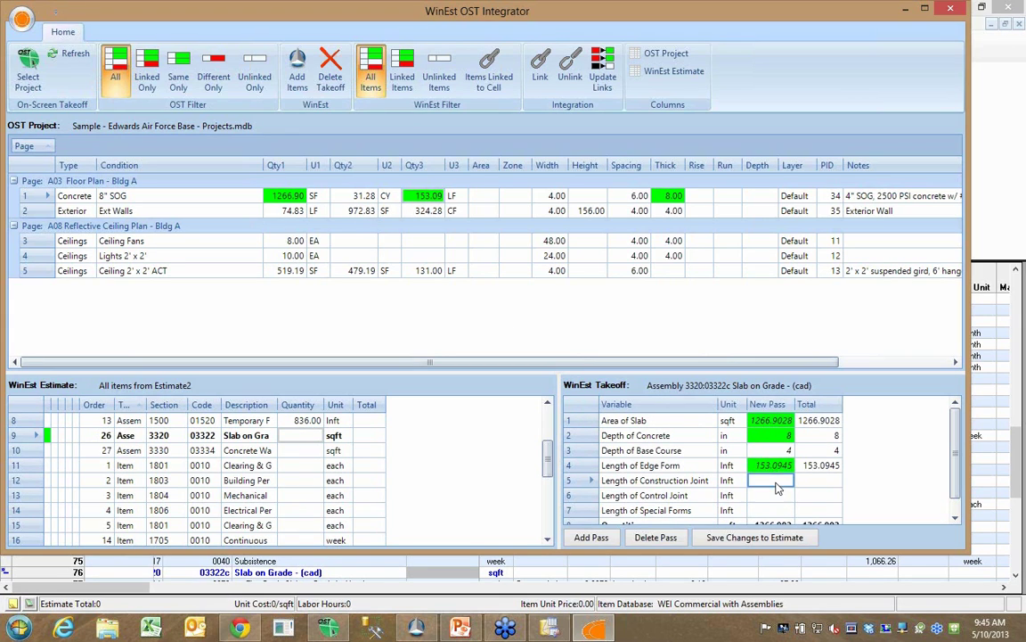
pyautogui.doubleClick(777, 481)
pyautogui.doubleClick(779, 495)
pyautogui.doubleClick(783, 510)
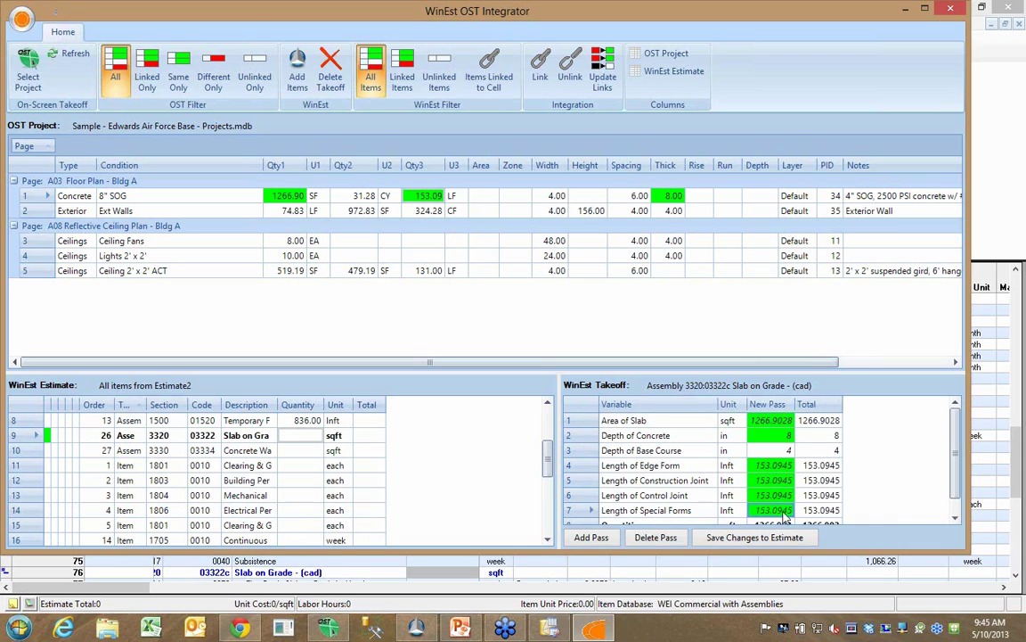
pyautogui.scroll(-1, 954, 472)
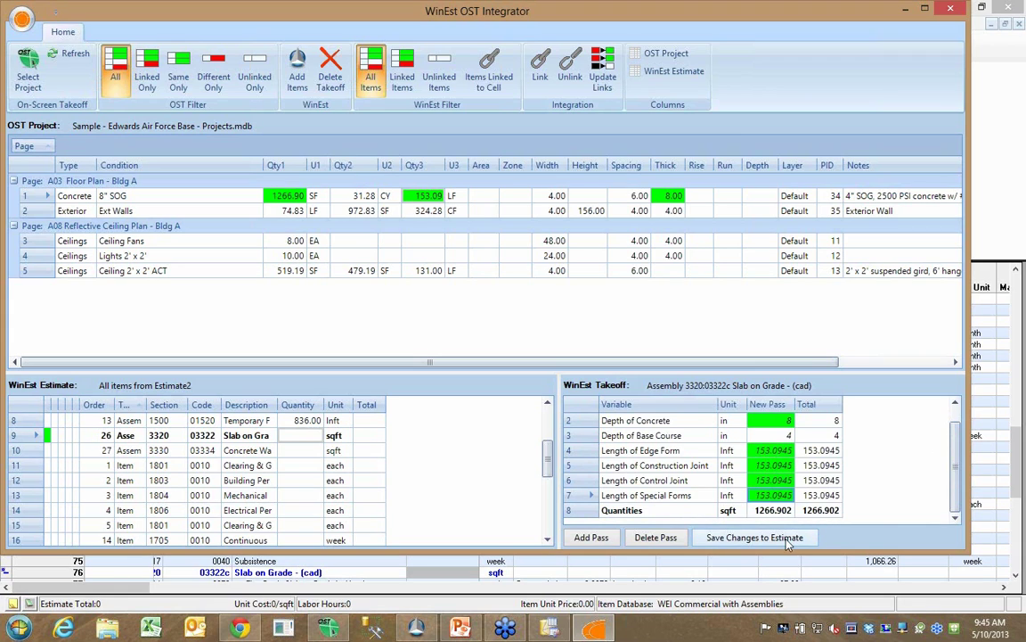
pyautogui.click(786, 540)
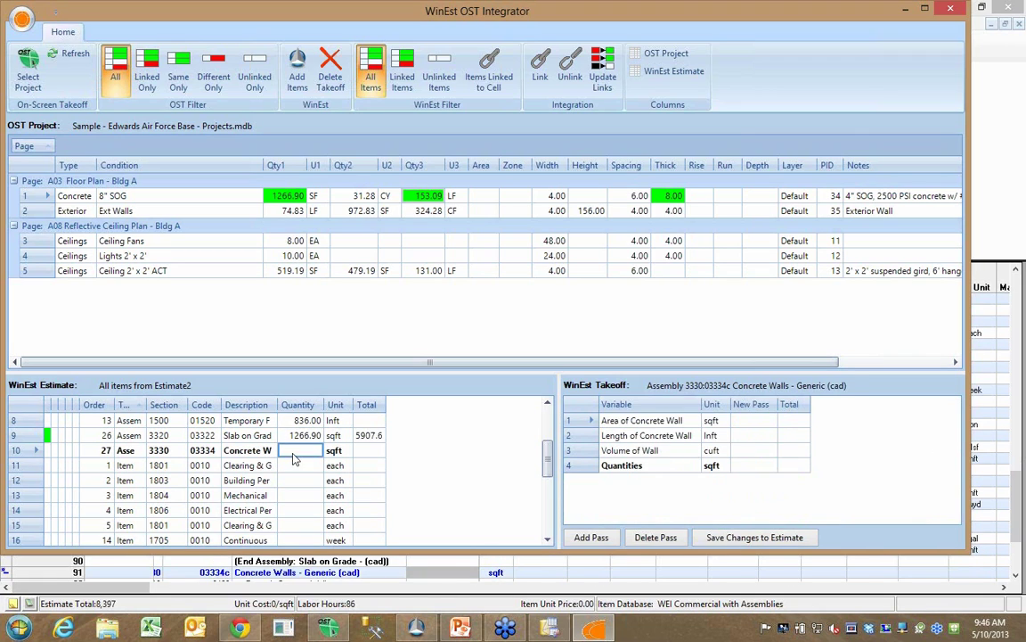
# Link Concrete Walls area 972.83, length 74.83 and volume 324.28 from Ext Walls, then save.
pyautogui.click(764, 424)
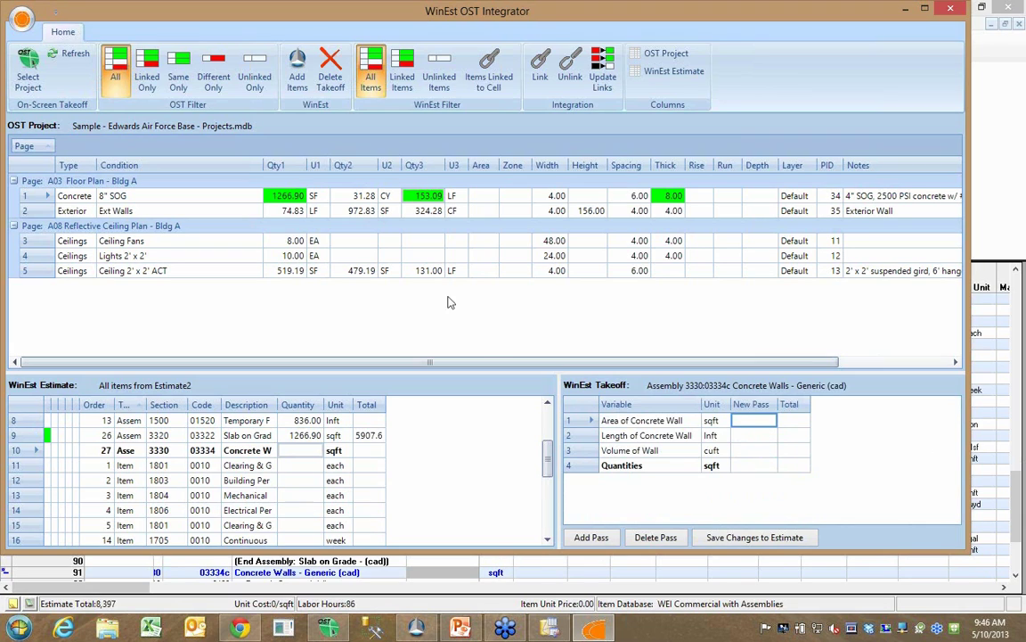
pyautogui.click(358, 214)
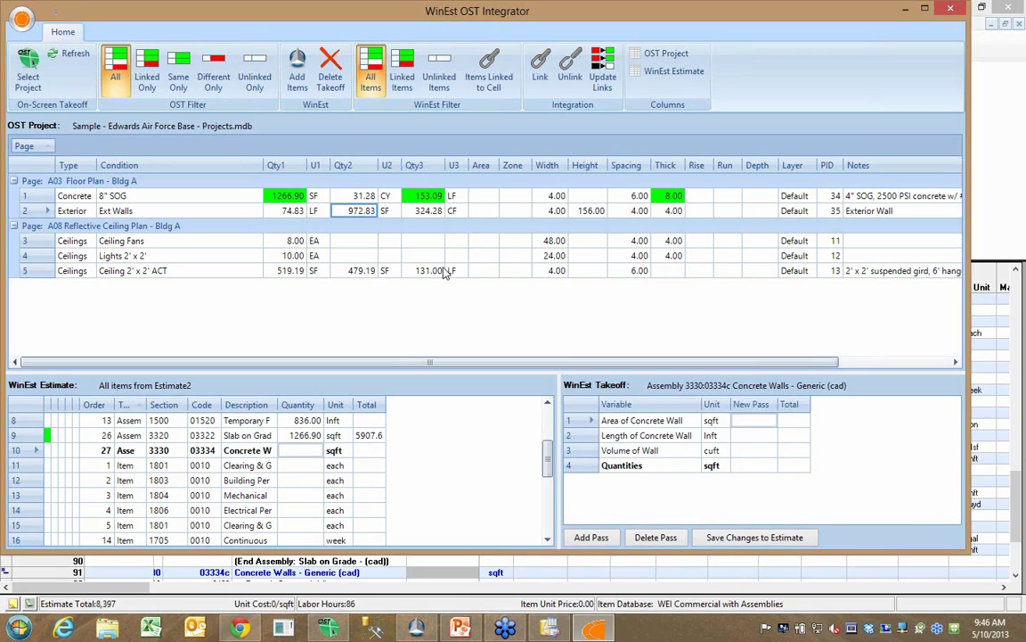
pyautogui.click(753, 420)
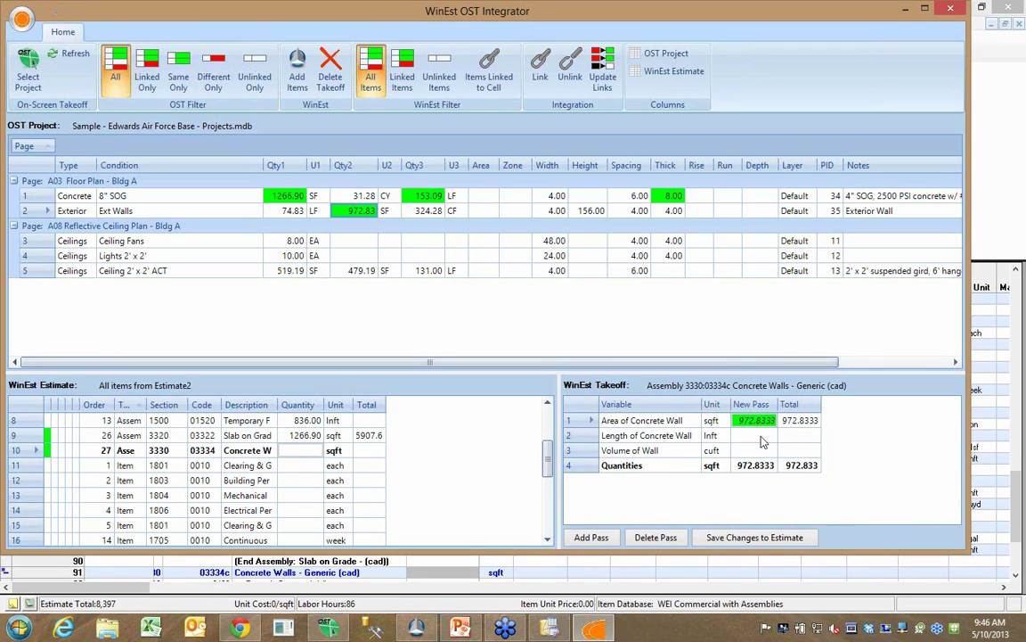
pyautogui.click(753, 435)
pyautogui.click(292, 211)
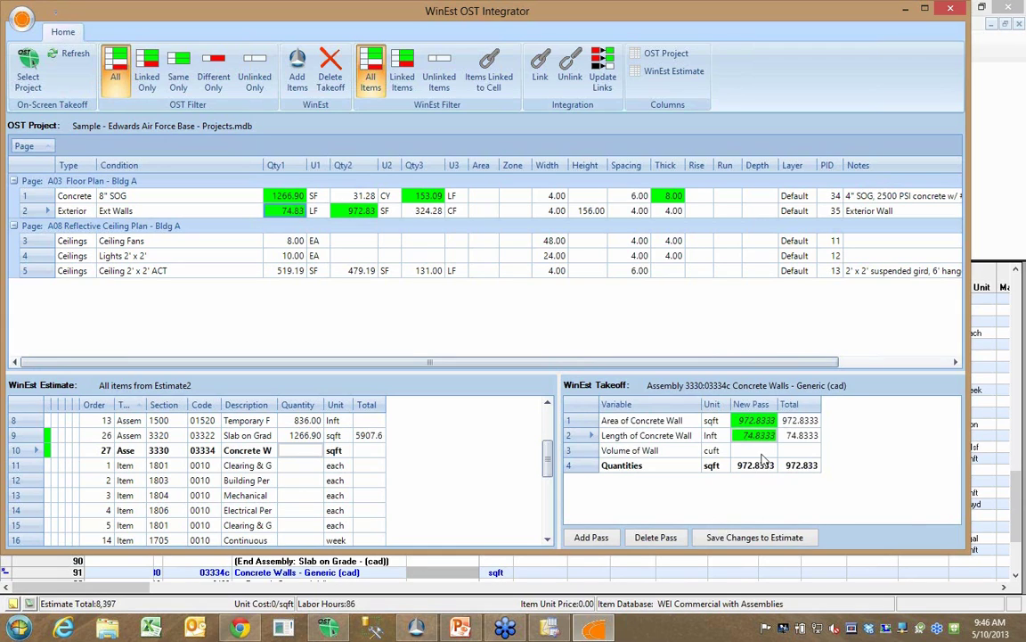
pyautogui.click(426, 211)
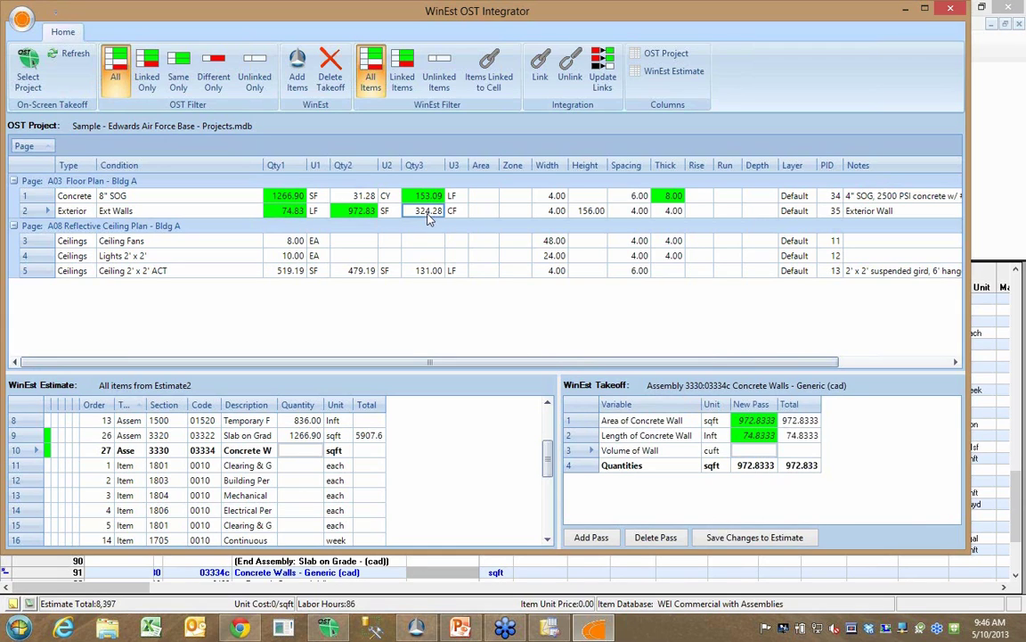
pyautogui.click(783, 539)
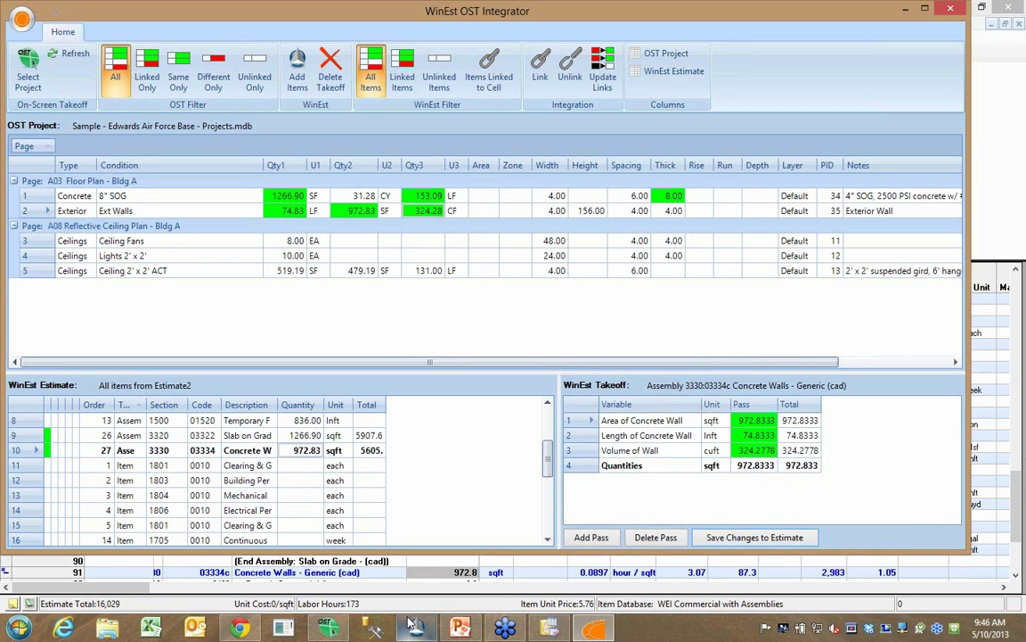
pyautogui.click(376, 576)
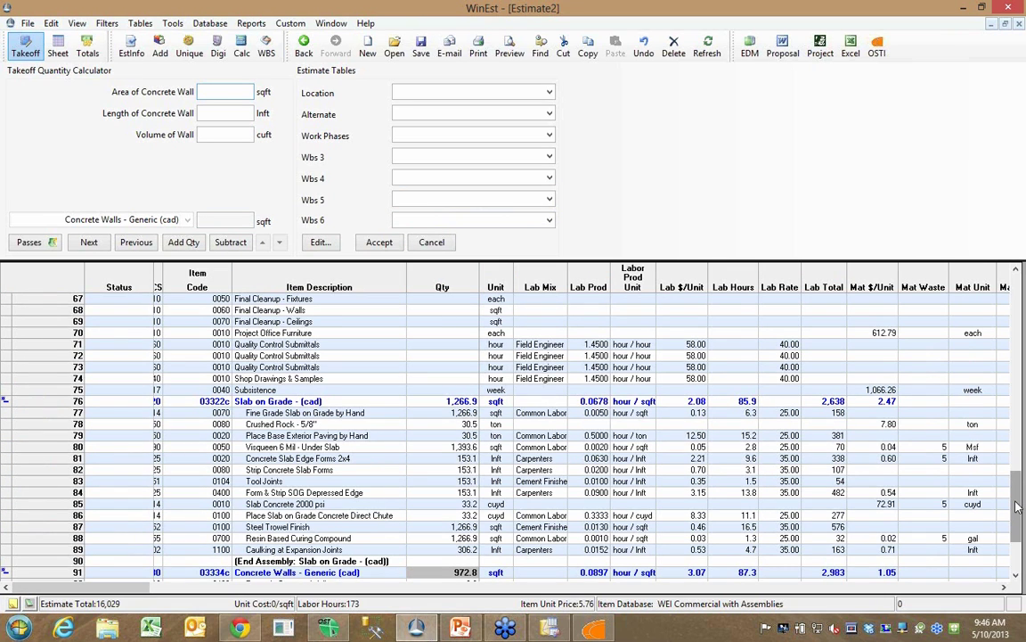
# Check the 153.1 edge form quantity, switch to the division-detail sheet, and select Slab Concrete 2000 psi.
pyautogui.moveTo(1019, 506); pyautogui.dragTo(457, 450)
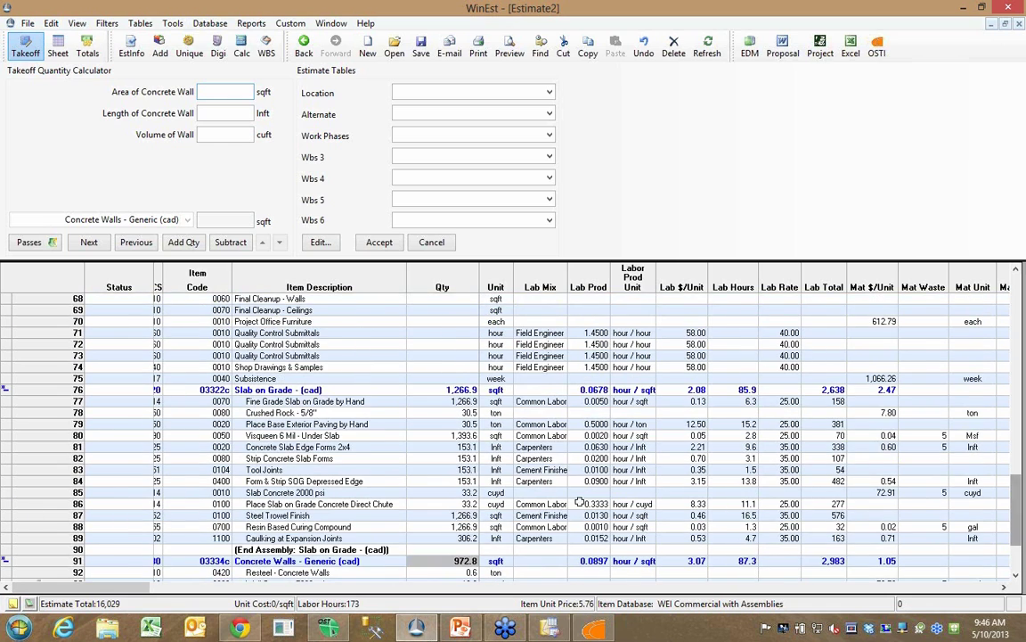
pyautogui.click(458, 448)
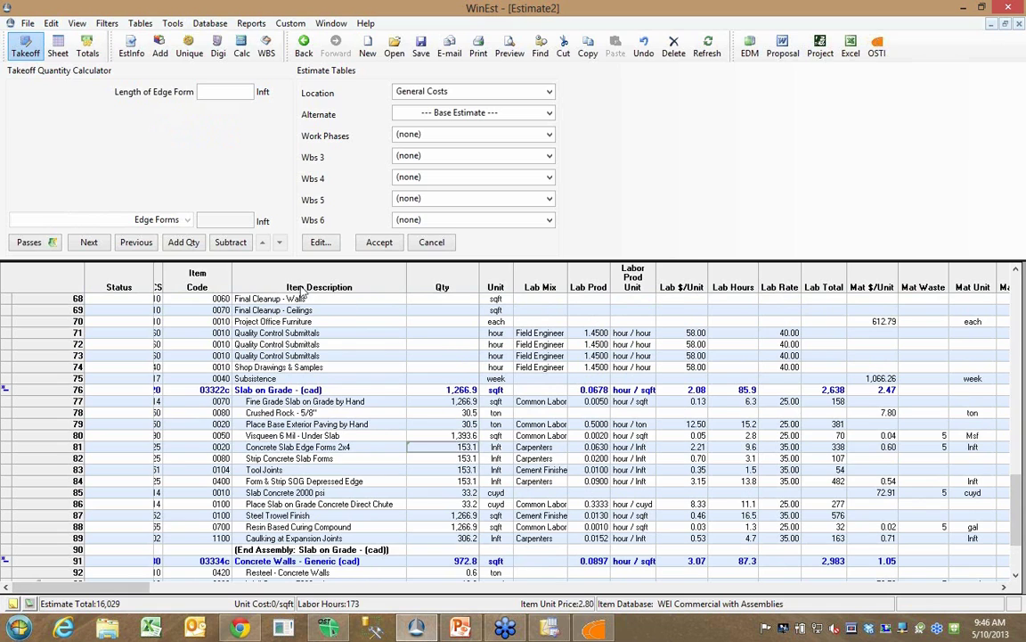
pyautogui.click(59, 49)
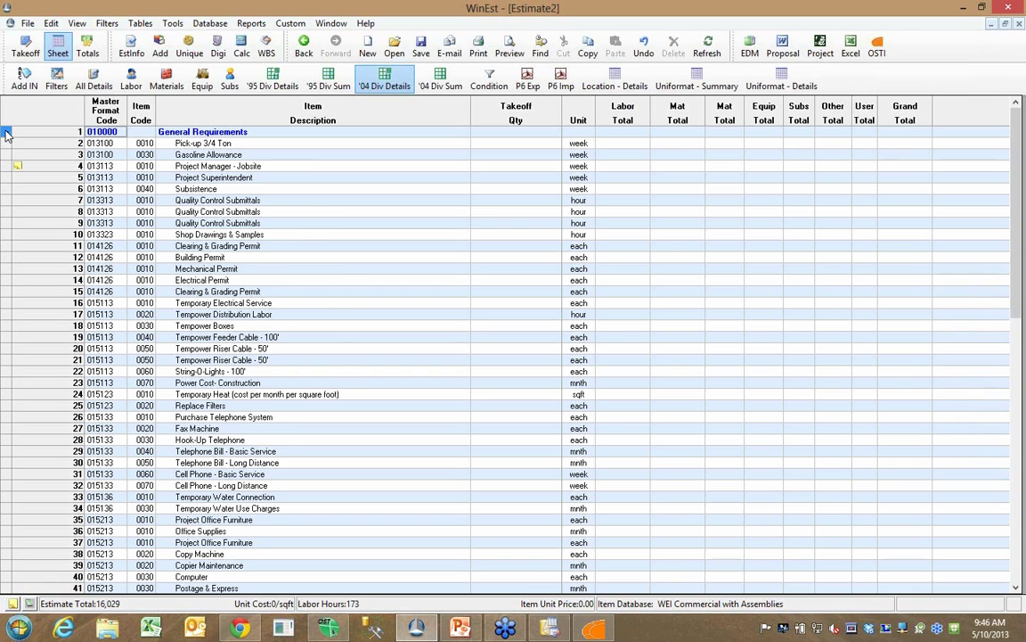
pyautogui.click(6, 132)
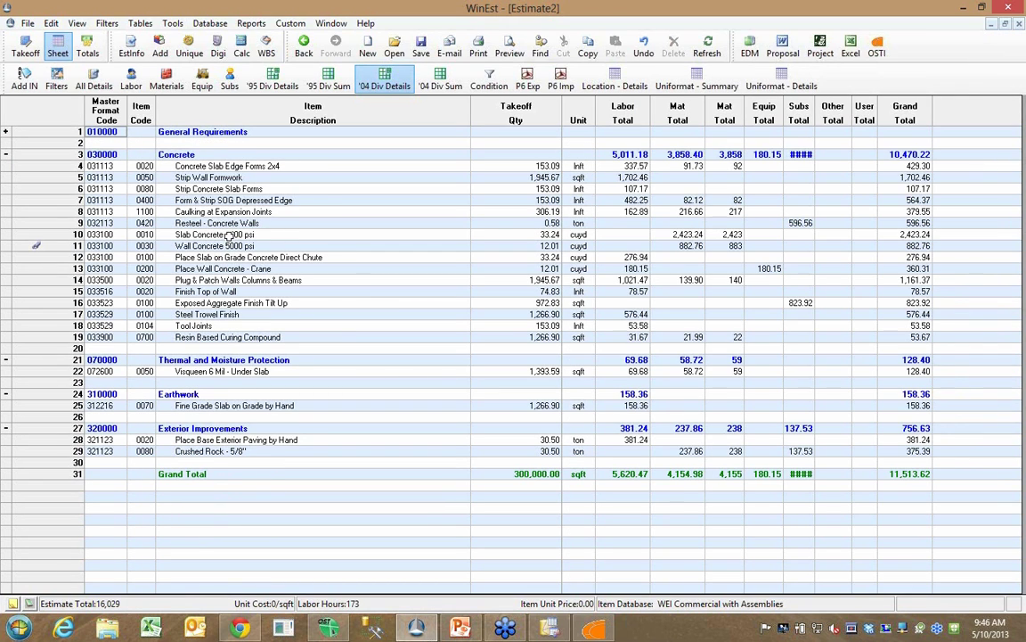
pyautogui.click(518, 233)
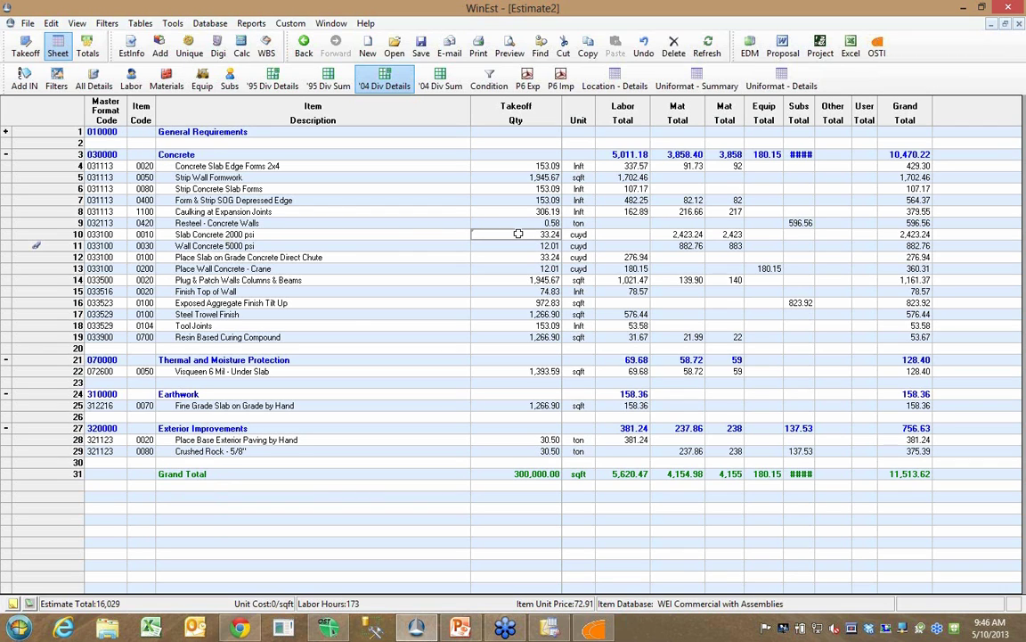
# Review the Slab Concrete 2000 psi history showing the 33.2366 cuyd OST change, then close it.
pyautogui.doubleClick(519, 235)
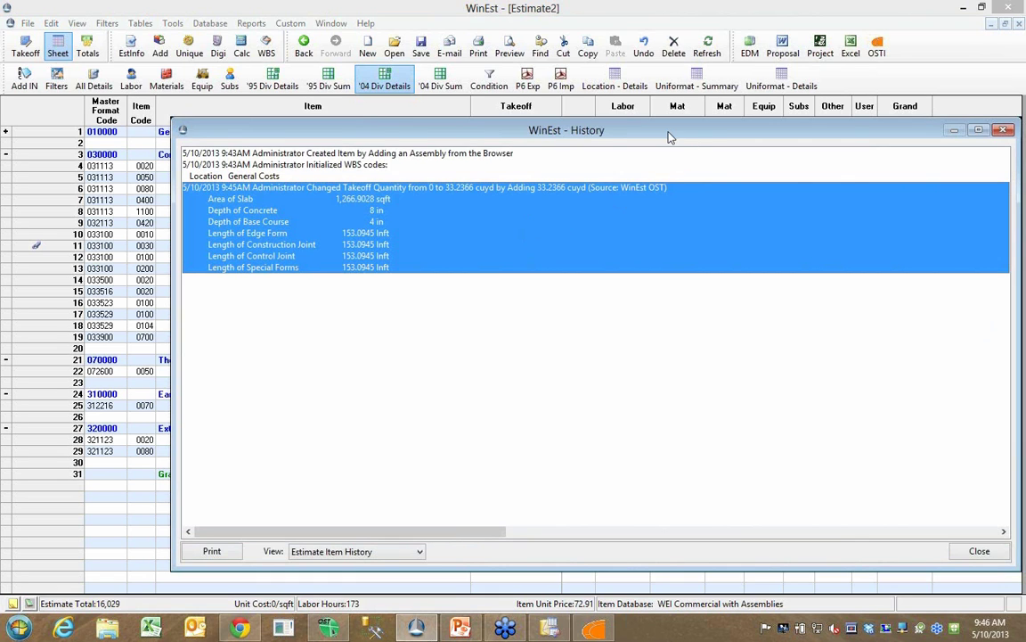
pyautogui.moveTo(624, 132); pyautogui.dragTo(538, 136)
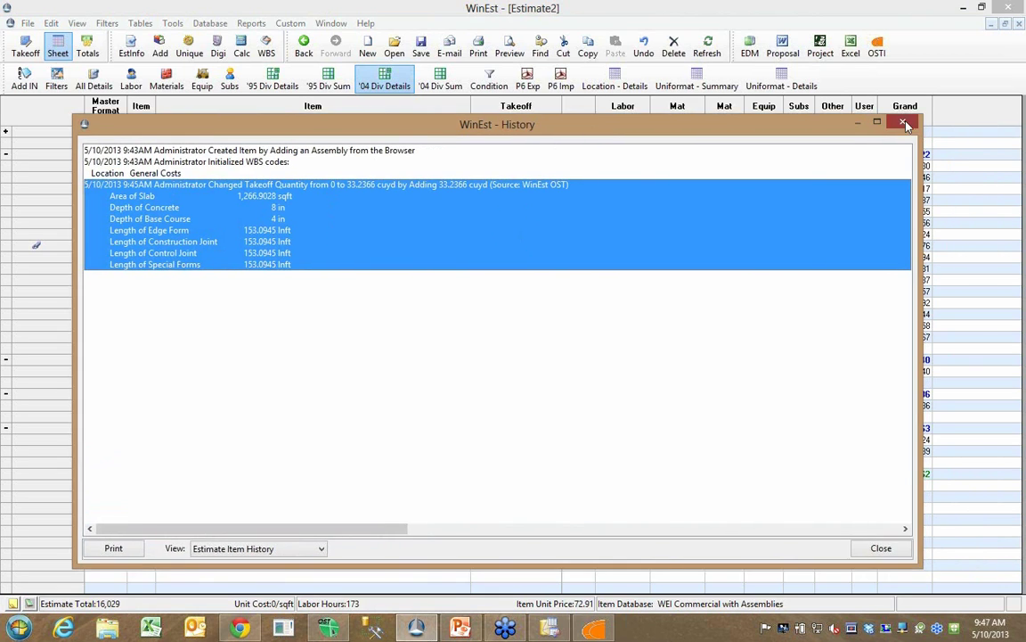
pyautogui.press('Escape')
pyautogui.click(520, 381)
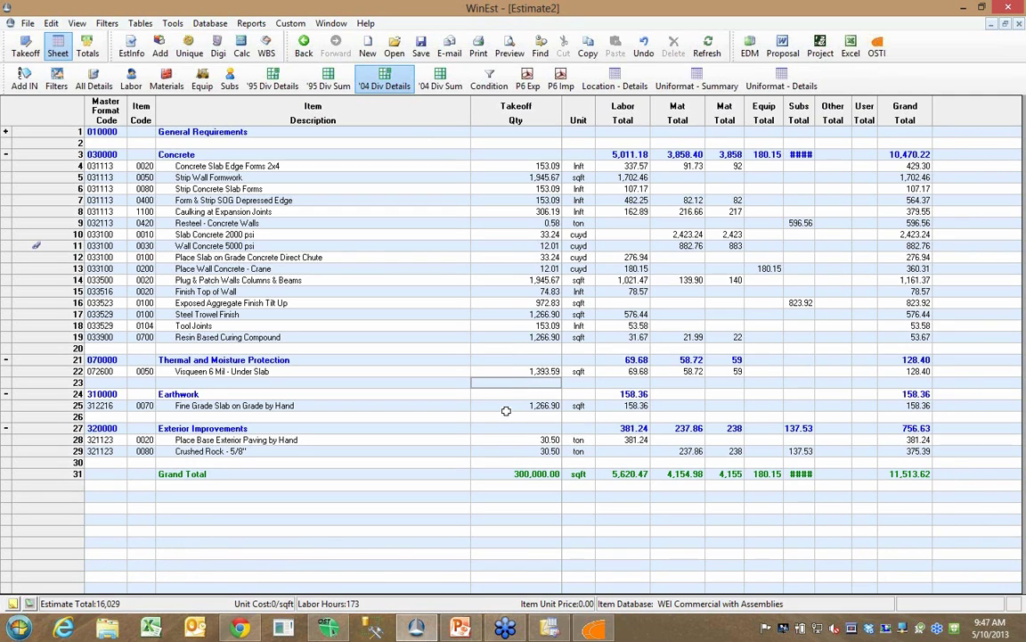
pyautogui.moveTo(505, 411)
# Outline a second 8" SOG area over the right wing, bringing the slab to 2,509 SF.
pyautogui.click(330, 629)
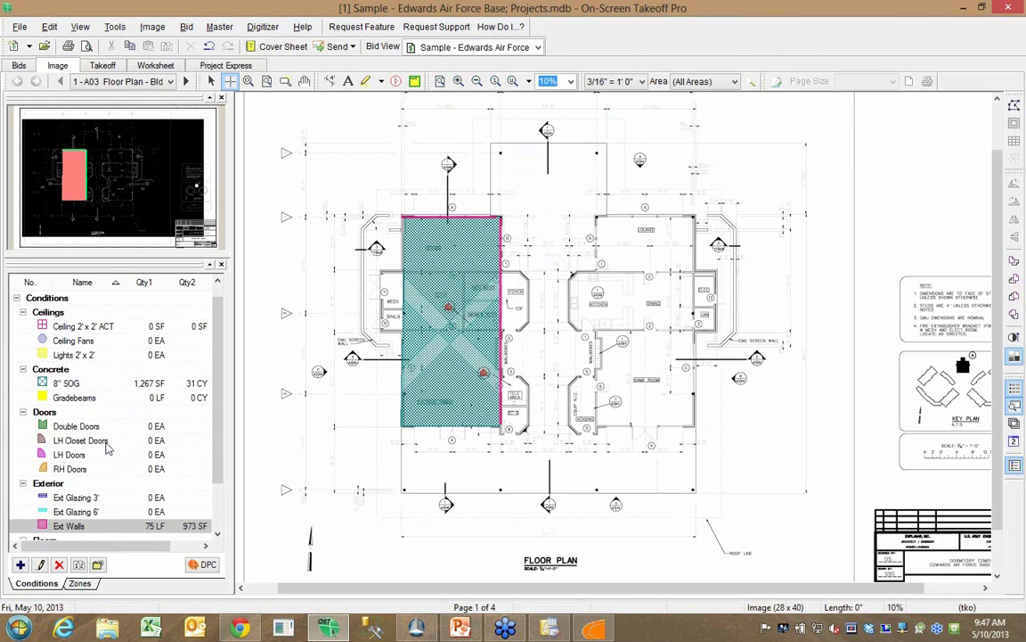
pyautogui.click(89, 384)
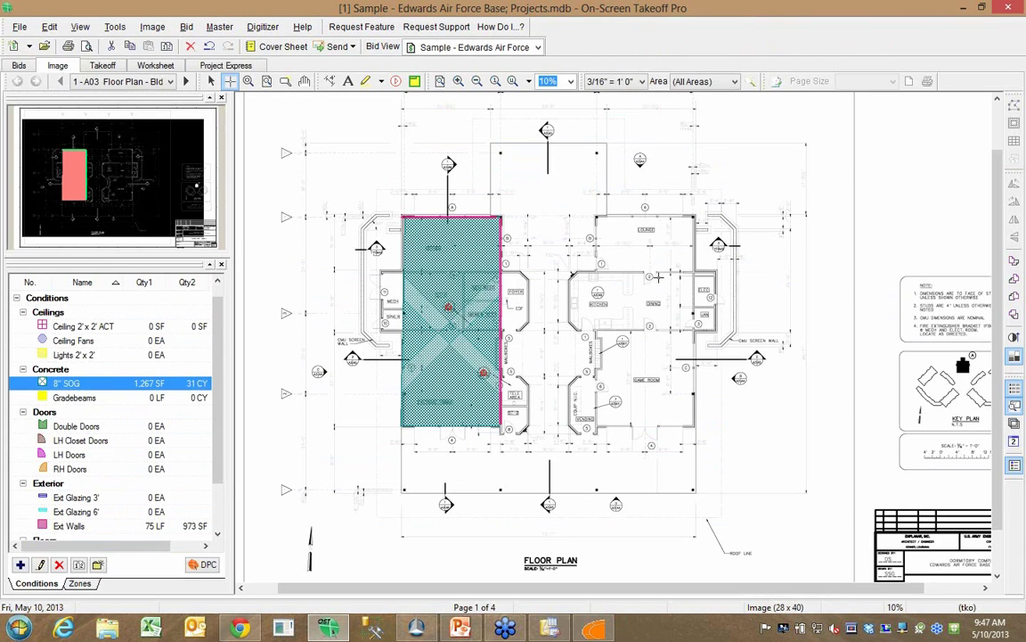
pyautogui.click(596, 217)
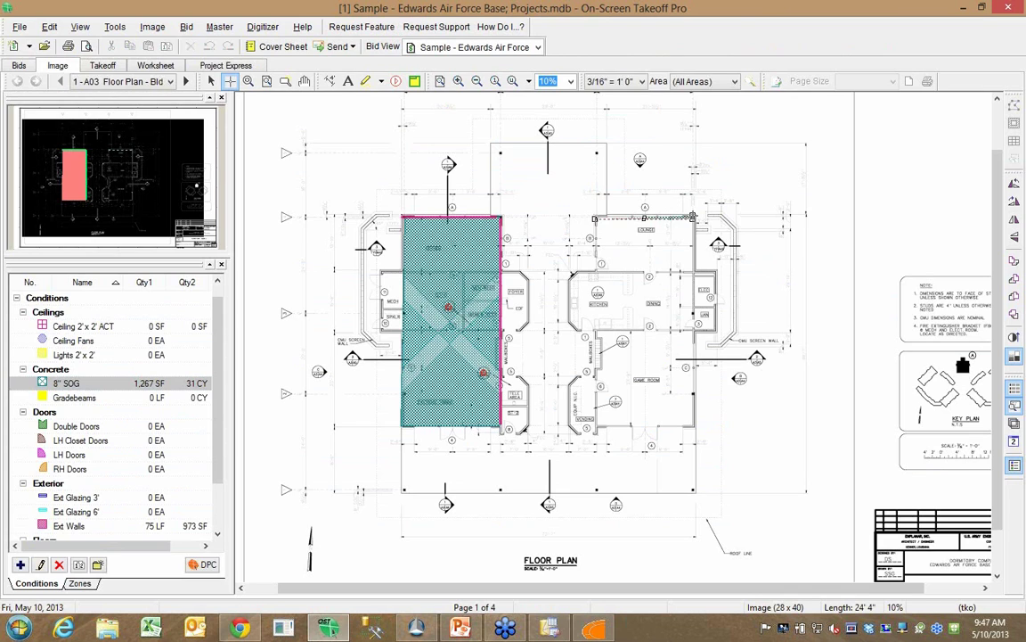
pyautogui.click(692, 218)
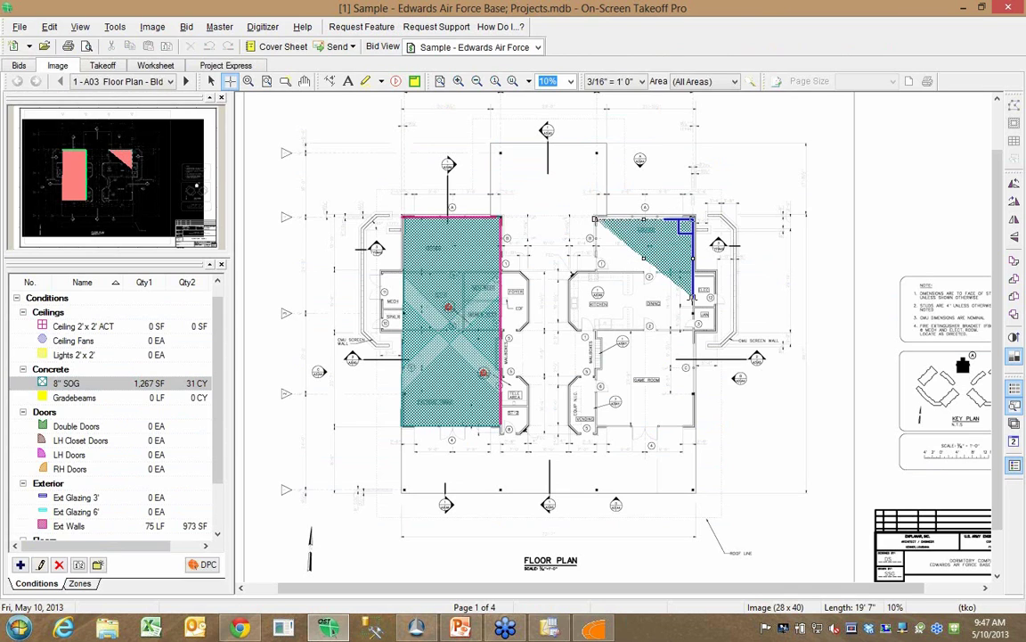
pyautogui.click(693, 425)
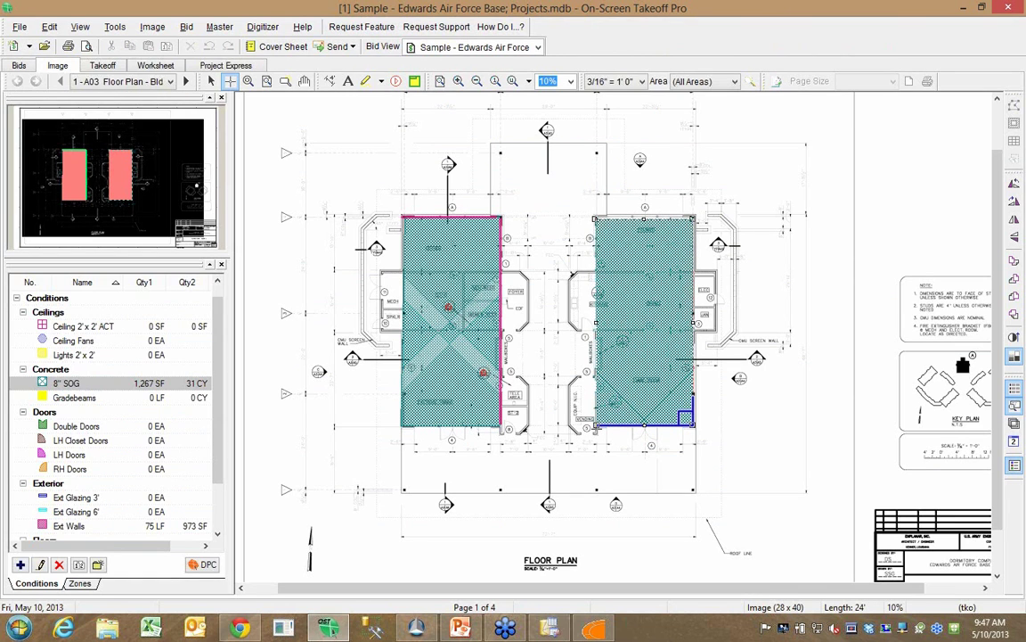
pyautogui.doubleClick(595, 426)
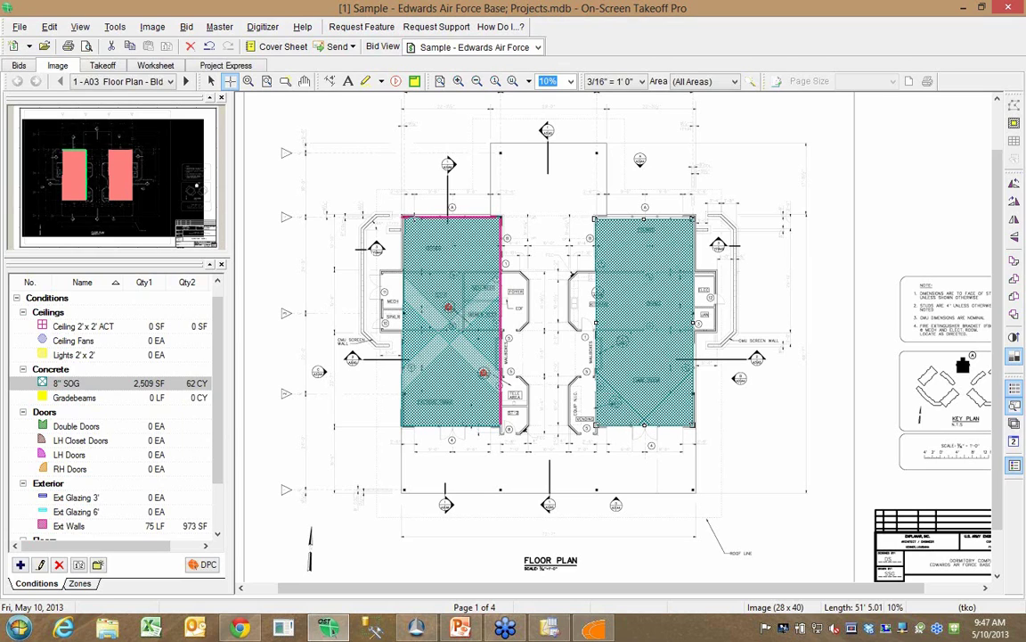
# Trace an Ext Walls run down the left wing's edge for 127 LF total, then go to the integrator.
pyautogui.click(125, 525)
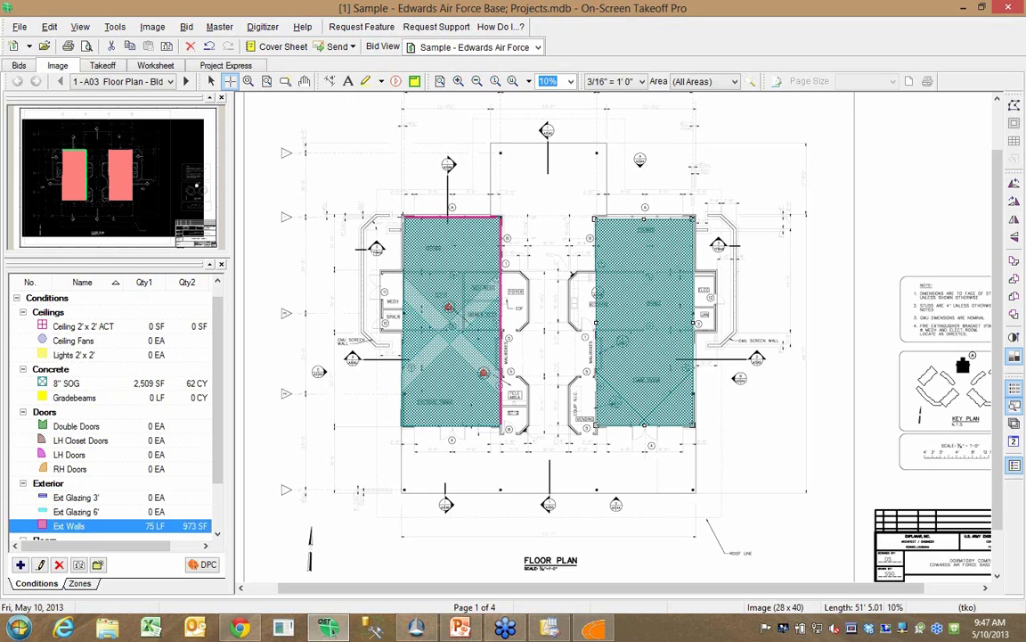
pyautogui.click(403, 217)
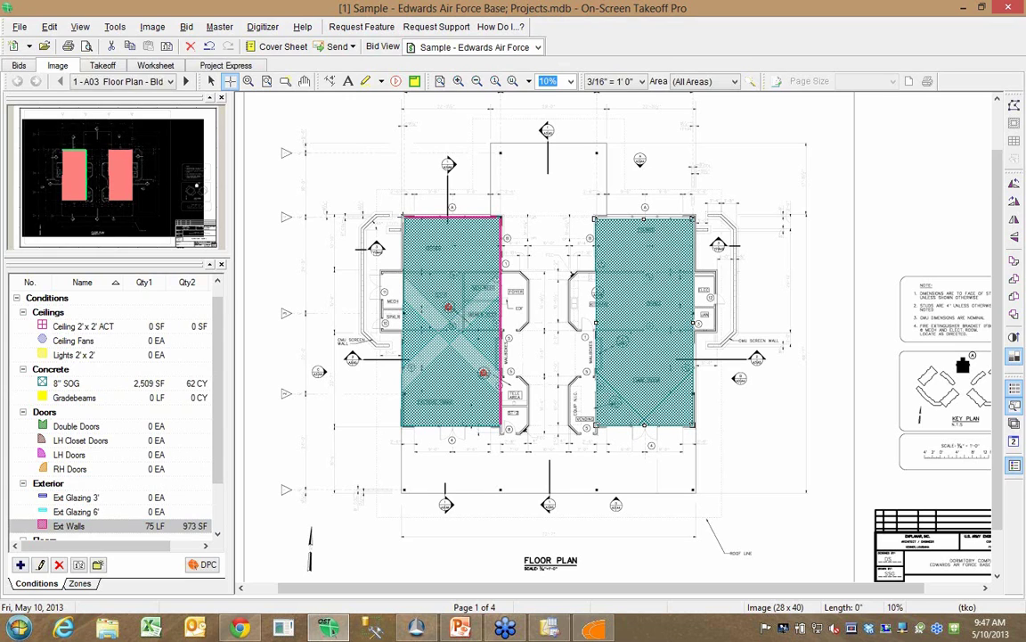
pyautogui.doubleClick(402, 428)
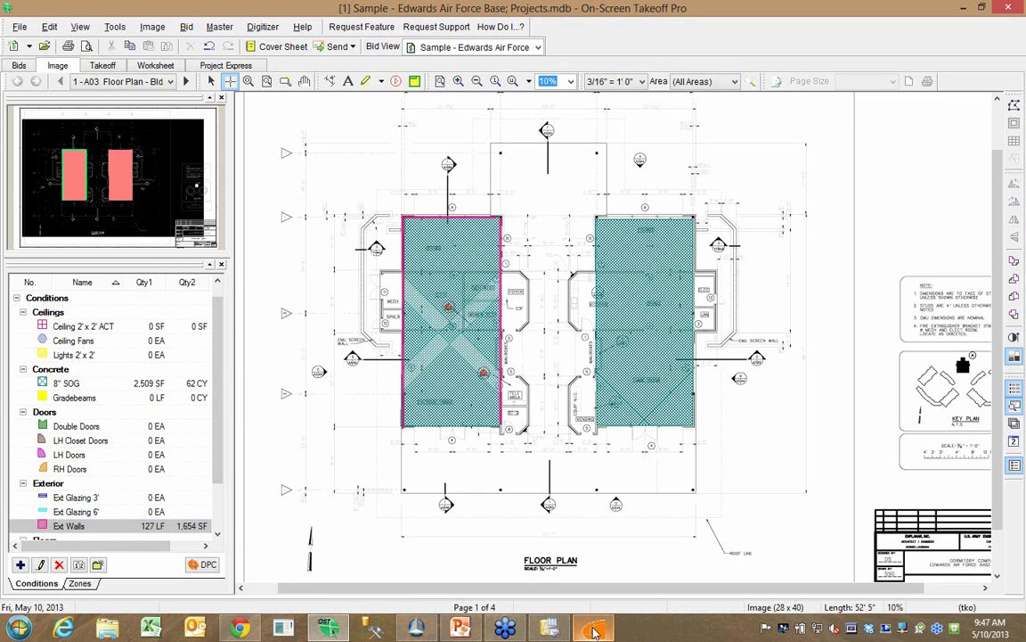
pyautogui.moveTo(594, 631)
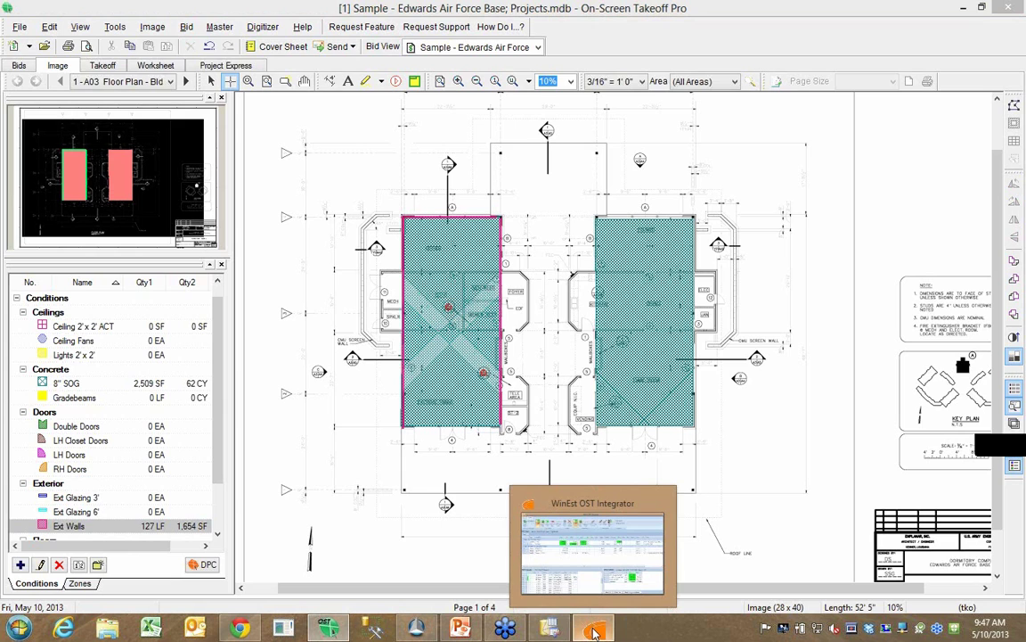
pyautogui.click(594, 631)
# Refresh the takeoffs and update Slab on Grade's links to 2509.47 sqft, saving it to the estimate.
pyautogui.click(70, 54)
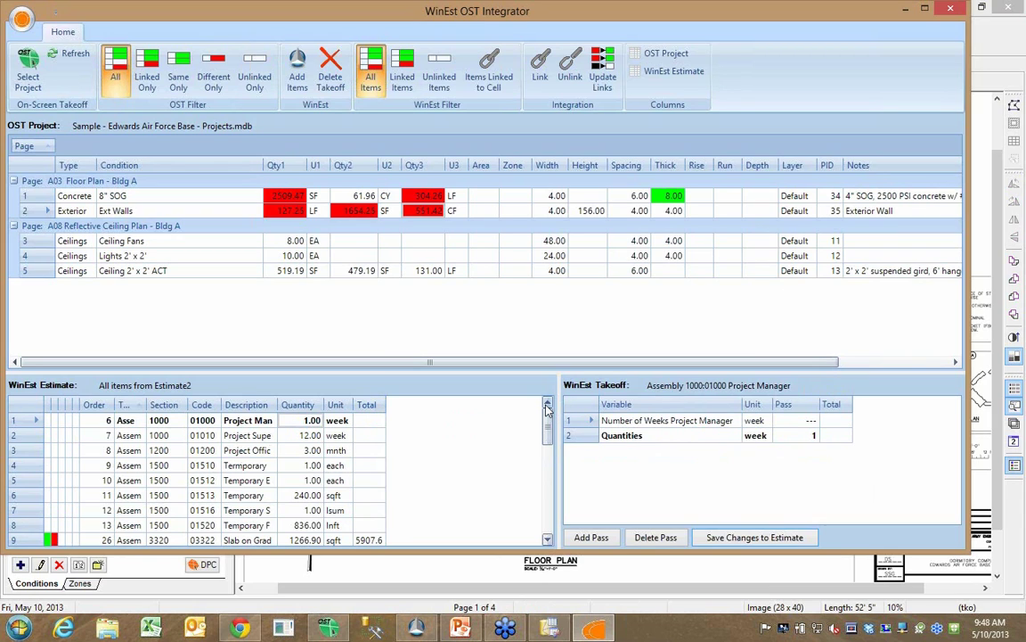
pyautogui.click(127, 408)
pyautogui.click(127, 408)
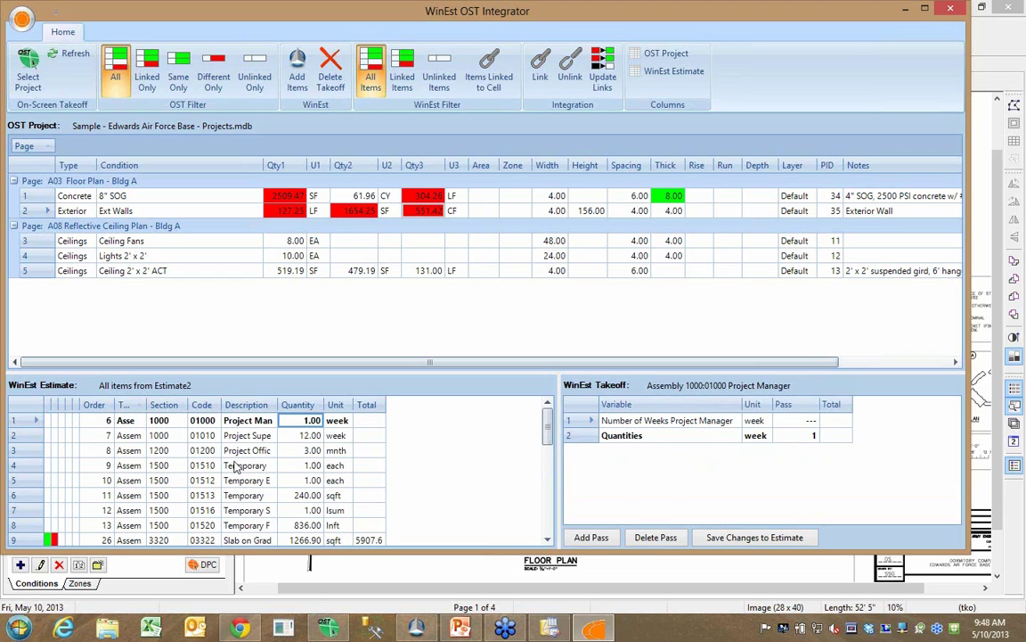
pyautogui.click(308, 540)
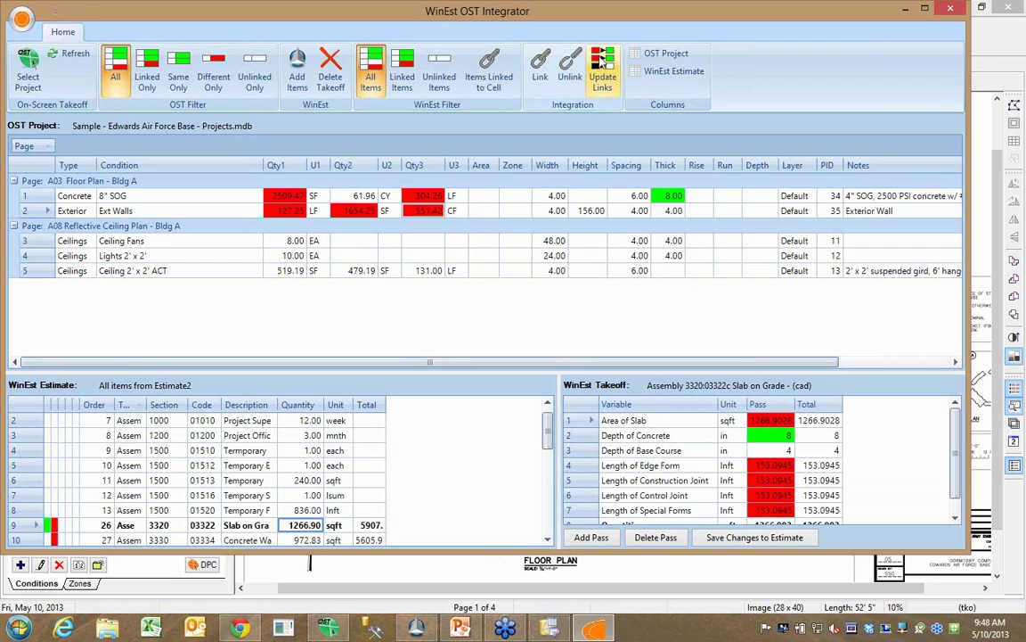
pyautogui.click(602, 70)
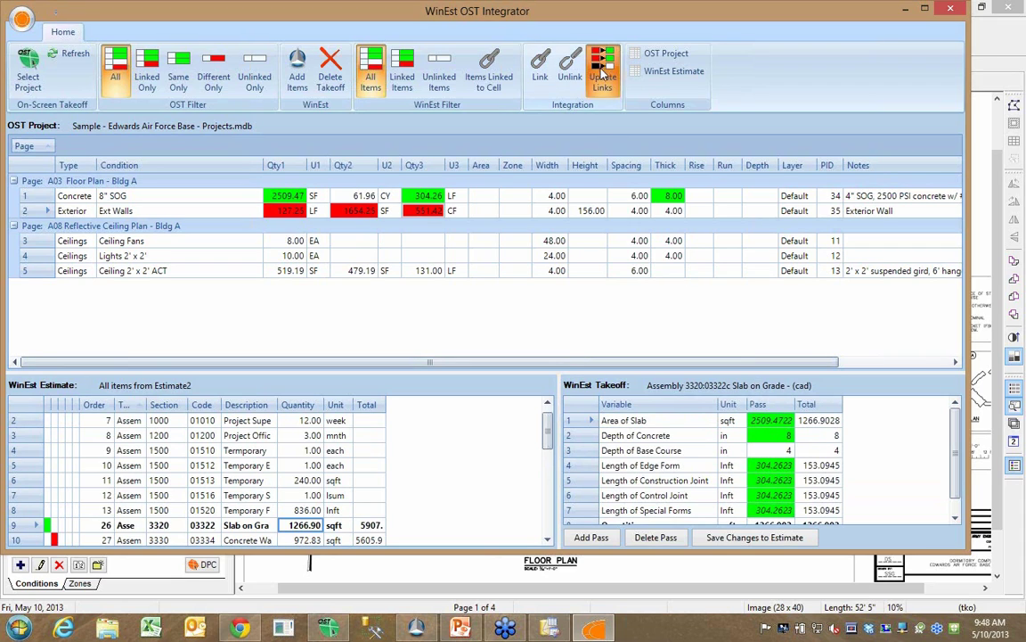
pyautogui.click(776, 537)
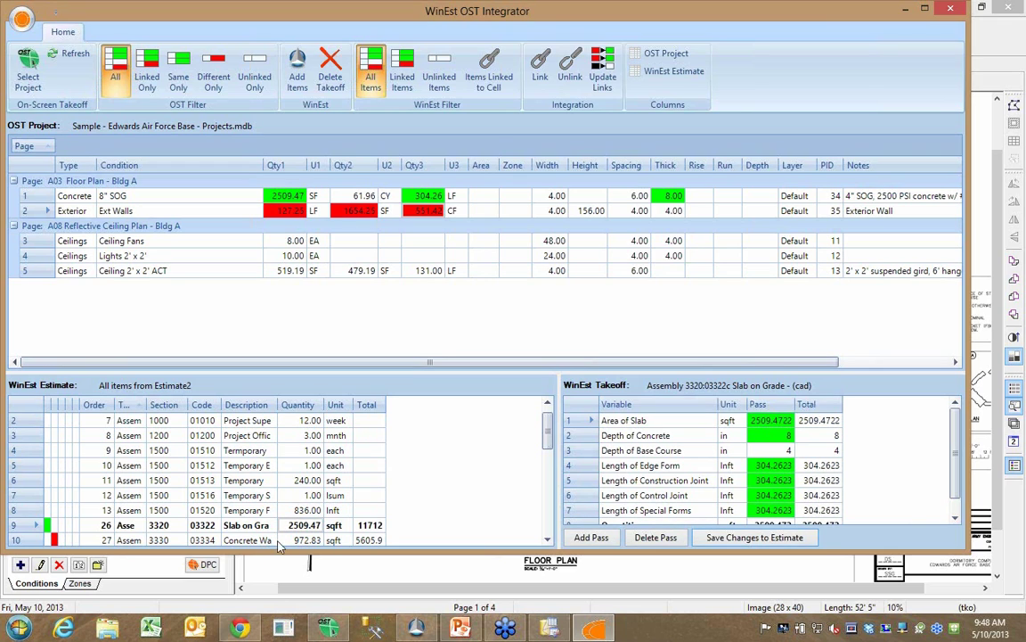
pyautogui.click(288, 541)
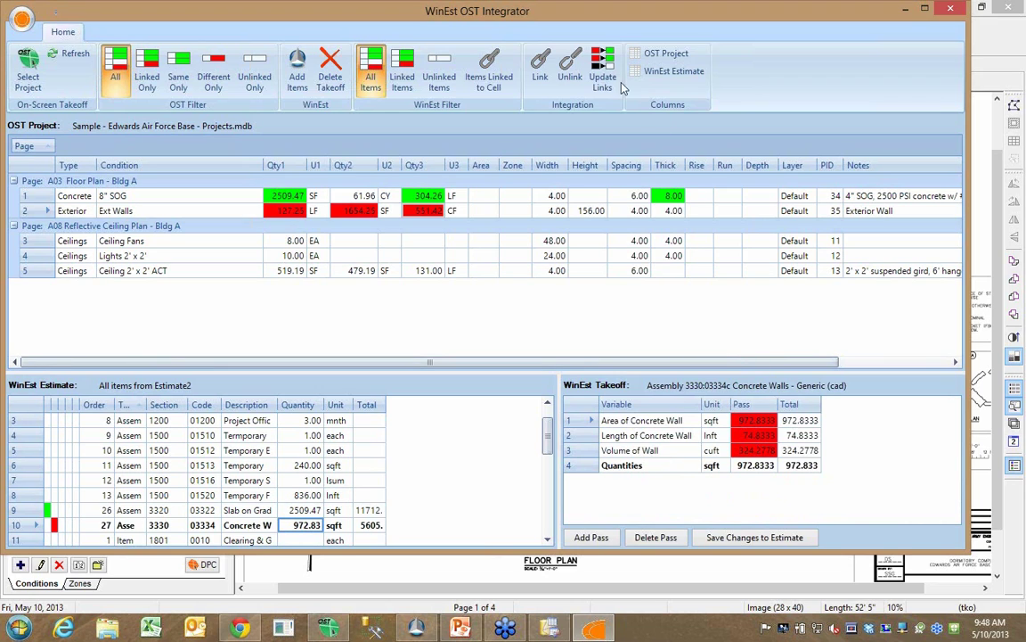
# Update Concrete Walls to the revised 1654.25 sqft, save it to the estimate, and return to WinEst.
pyautogui.click(599, 76)
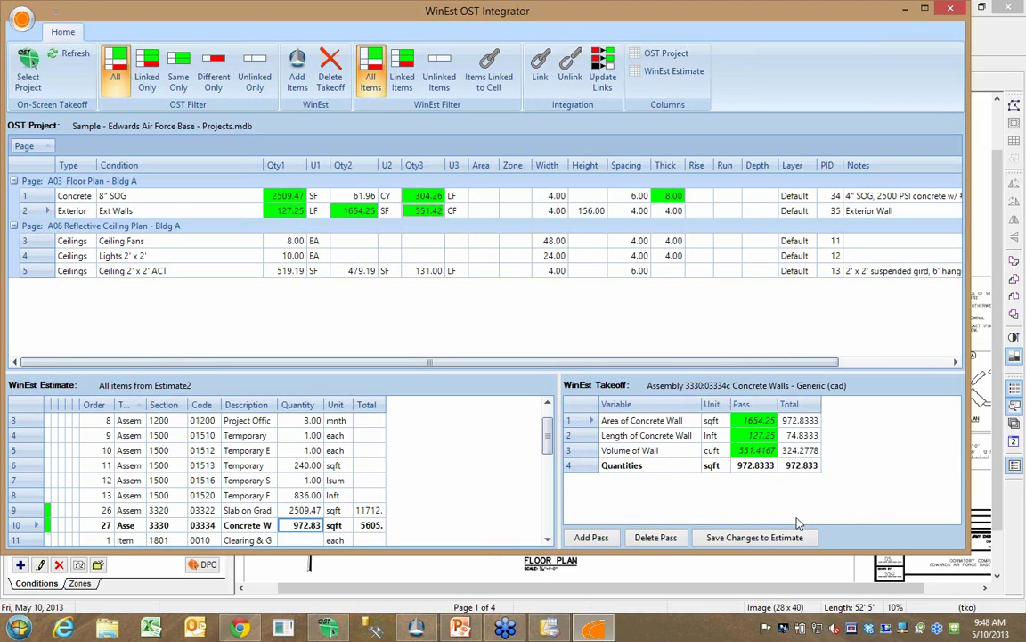
pyautogui.click(797, 542)
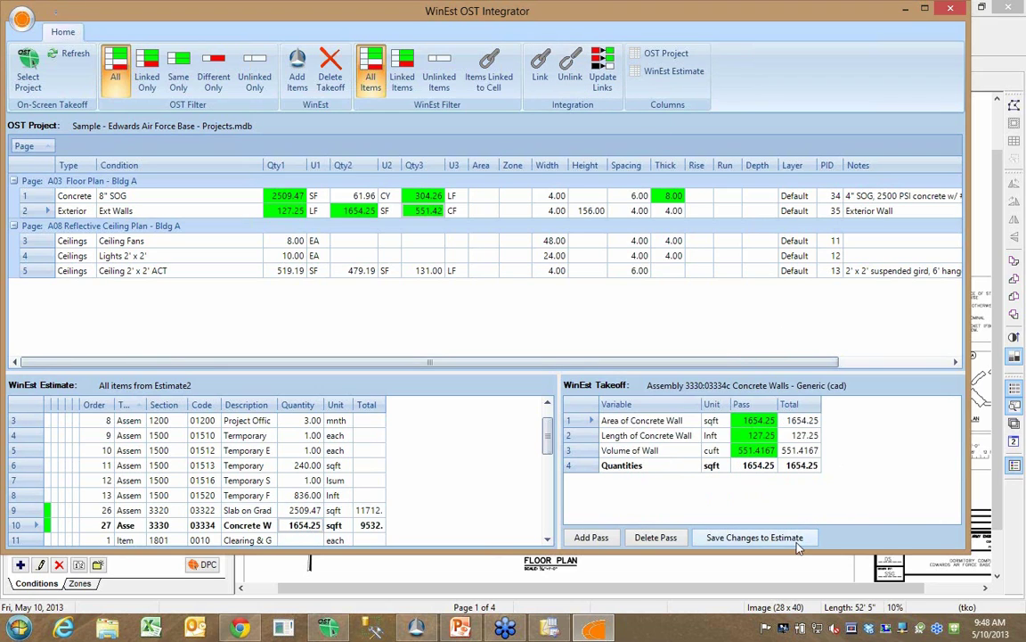
pyautogui.click(417, 627)
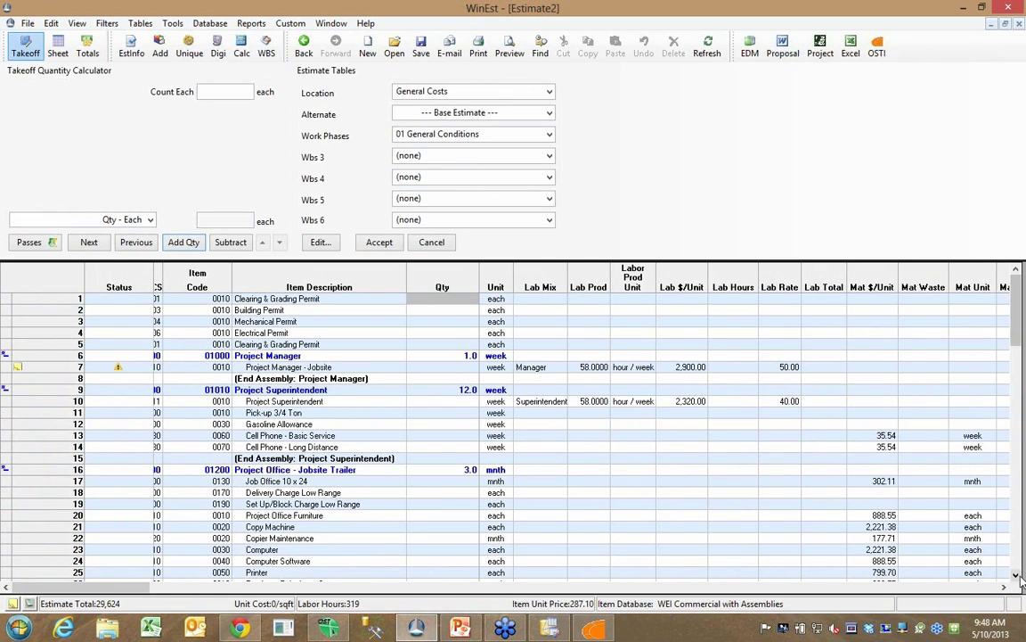
# Scroll to rows 76–98 and highlight the Slab on Grade (2,509.5 sqft) and Concrete Walls (1,654.3 sqft) quantities.
pyautogui.click(1017, 576)
pyautogui.click(1016, 575)
pyautogui.click(1016, 575)
pyautogui.click(1016, 575)
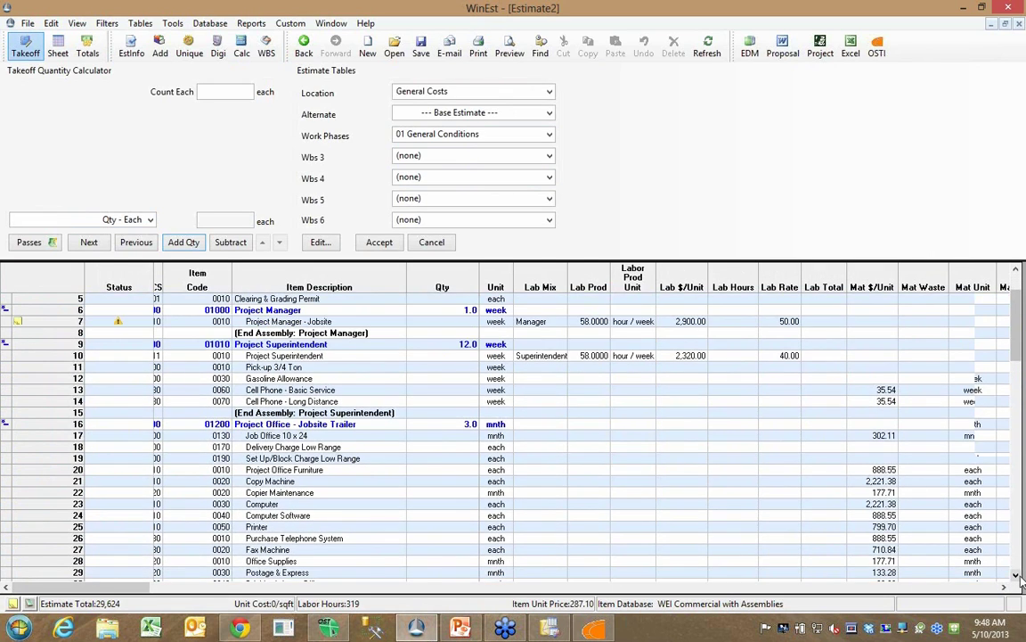
pyautogui.click(1017, 575)
pyautogui.click(1017, 575)
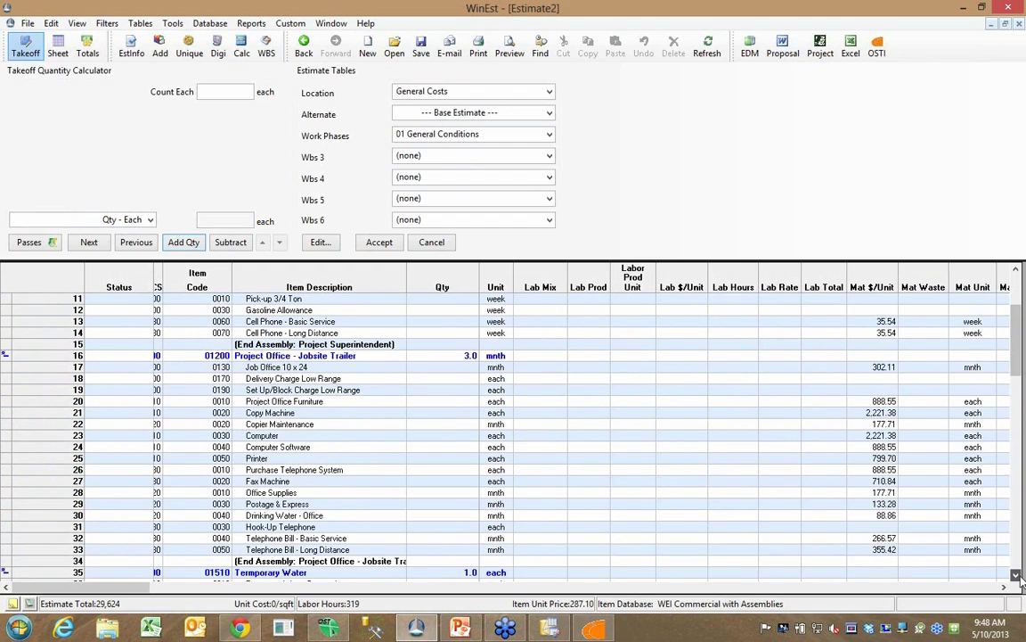
pyautogui.click(1016, 576)
pyautogui.click(1016, 576)
pyautogui.scroll(-16, 1017, 575)
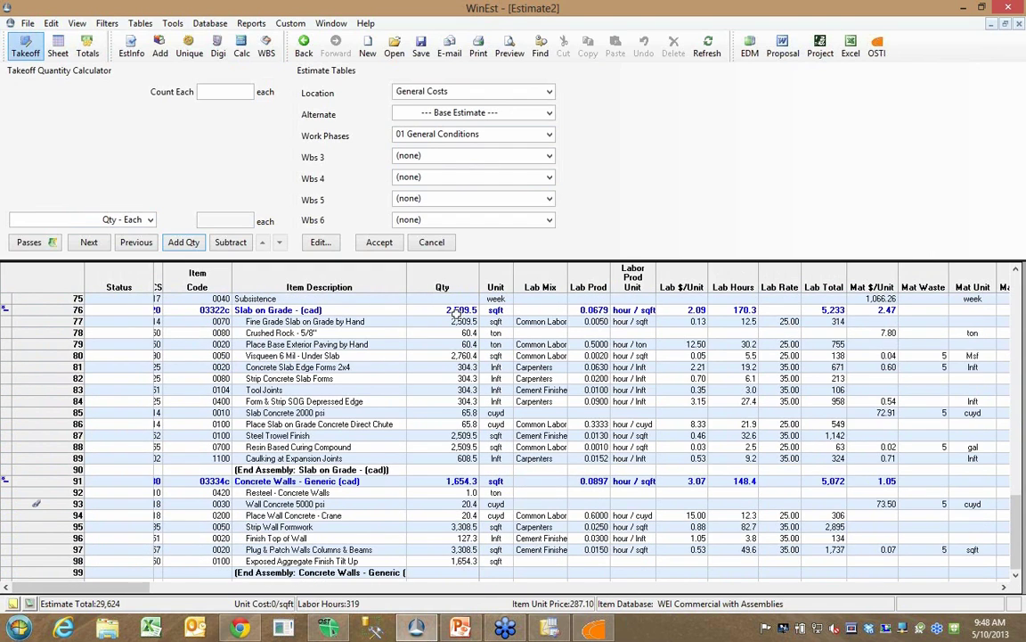
pyautogui.click(454, 311)
pyautogui.moveTo(456, 314); pyautogui.dragTo(472, 450)
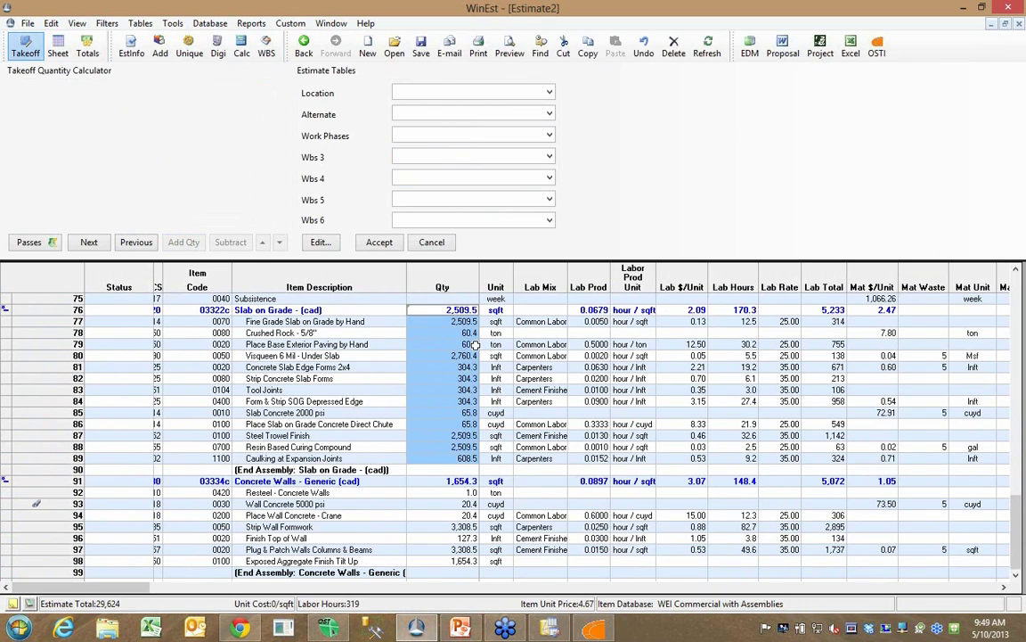
pyautogui.moveTo(465, 482); pyautogui.dragTo(459, 561)
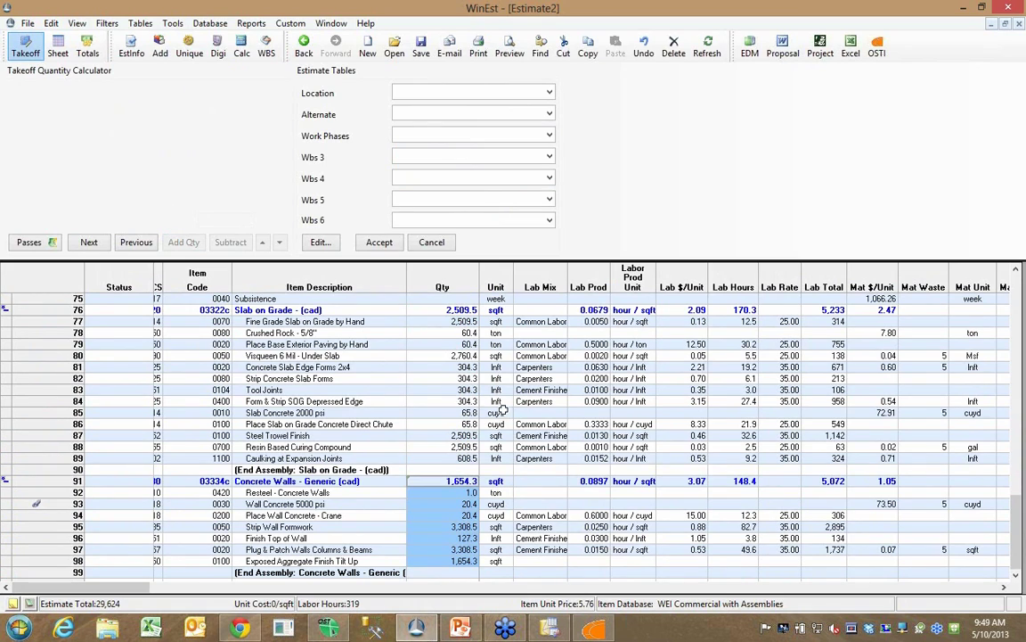